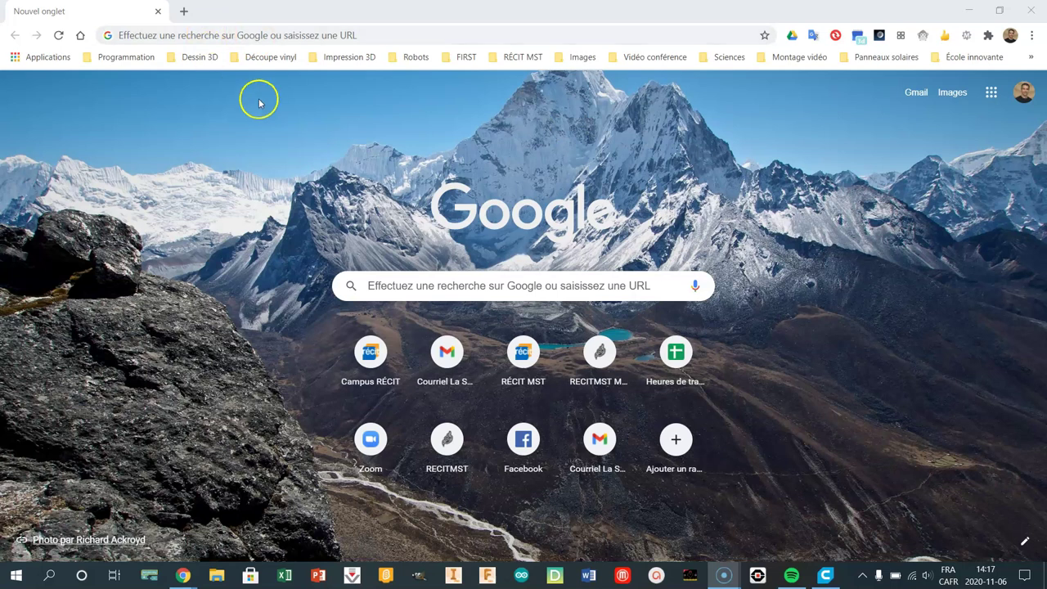
# - Open Google Sheets from Chrome's Google apps menu
pyautogui.click(989, 93)
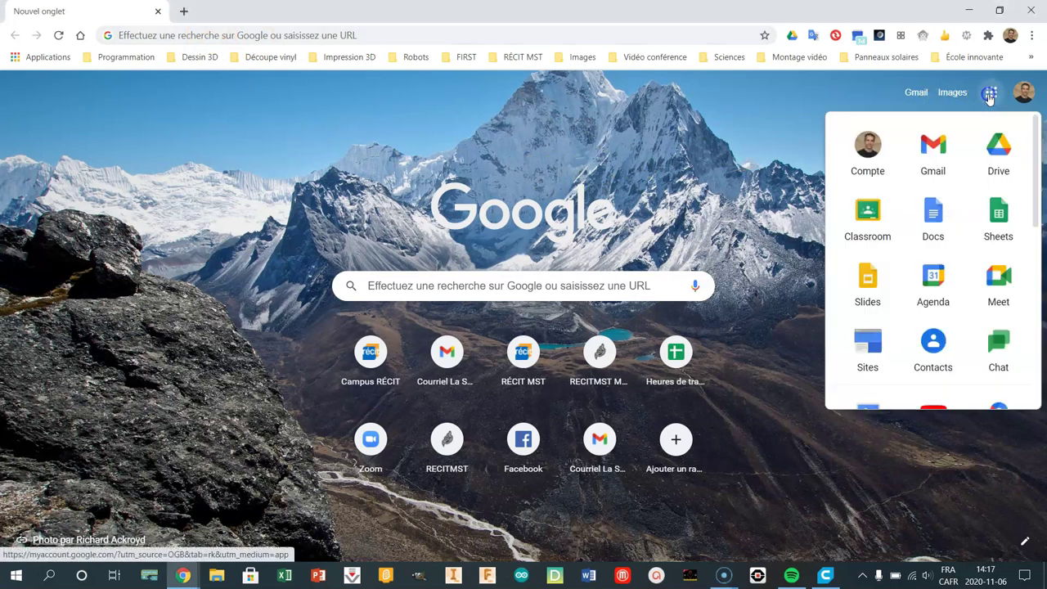
pyautogui.click(1002, 215)
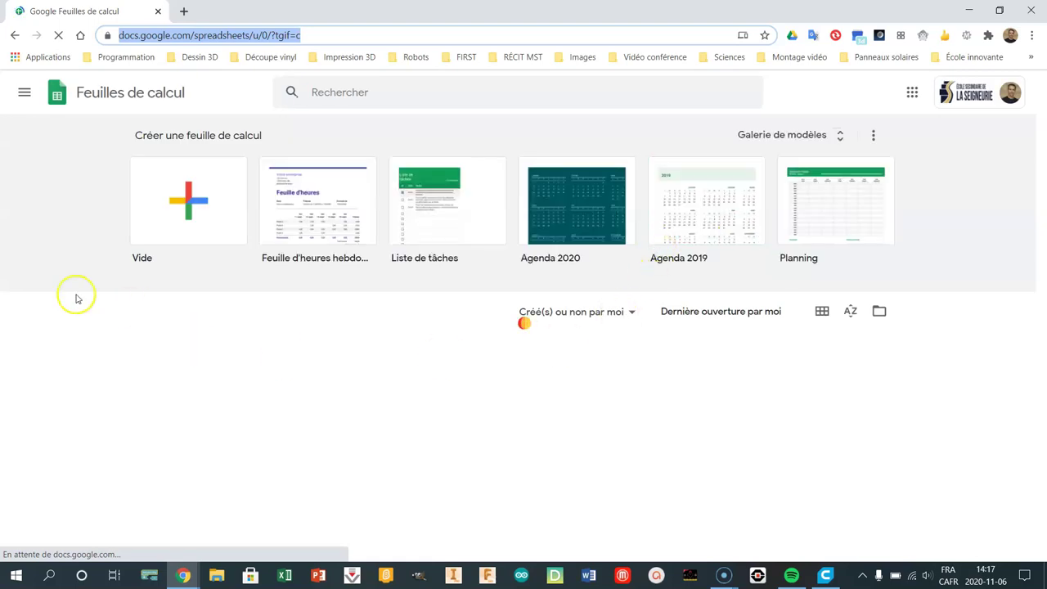
# - Create a blank spreadsheet with headers Intensité in A1 and Tension in B1, then enter 0,1 in A2
pyautogui.click(206, 216)
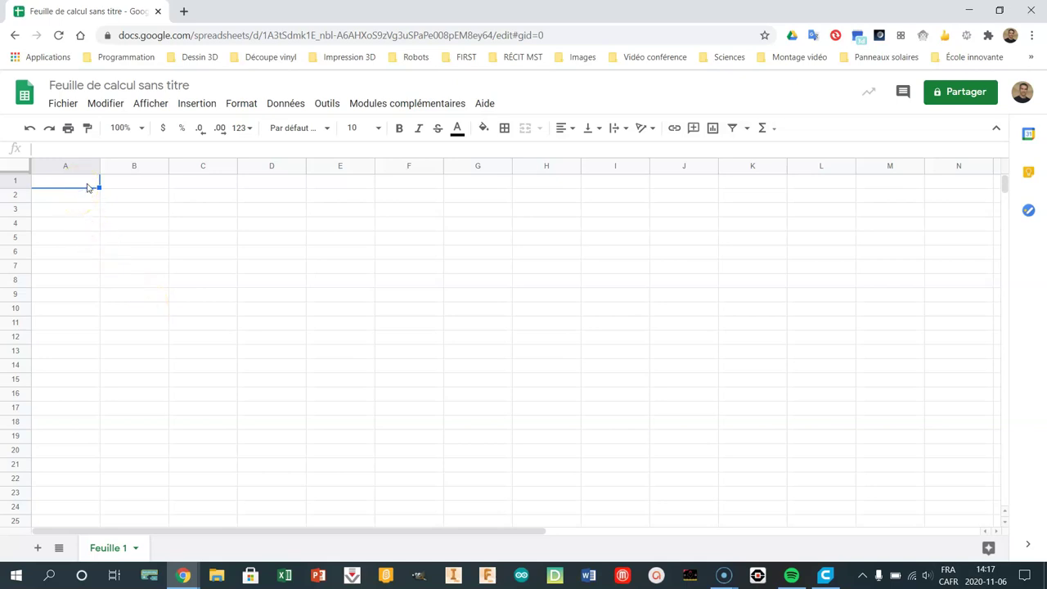
pyautogui.write('Intensité')
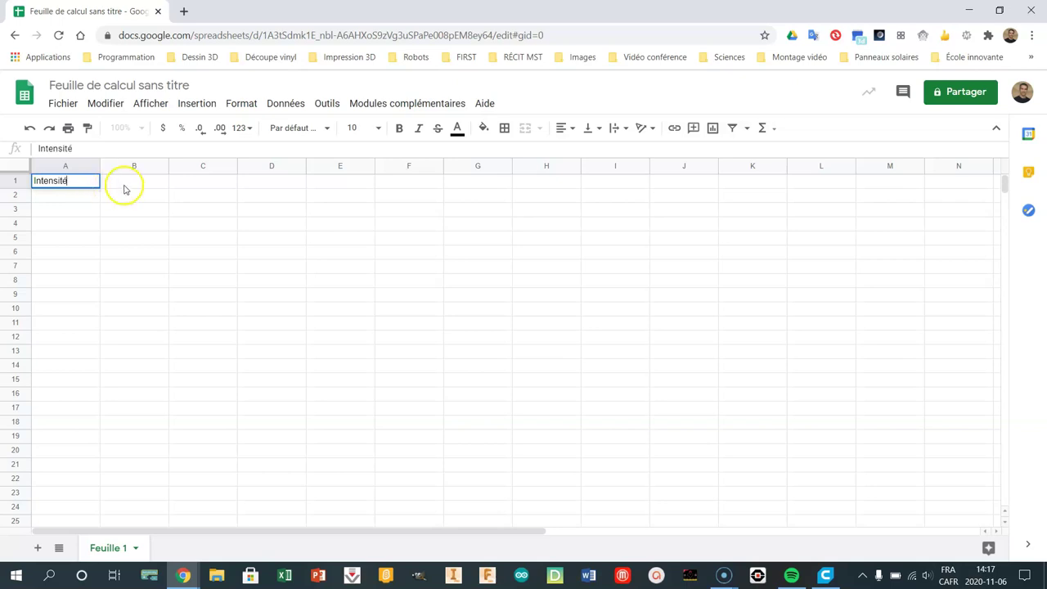
pyautogui.click(125, 187)
pyautogui.write('Tension')
pyautogui.click(80, 202)
pyautogui.click(80, 199)
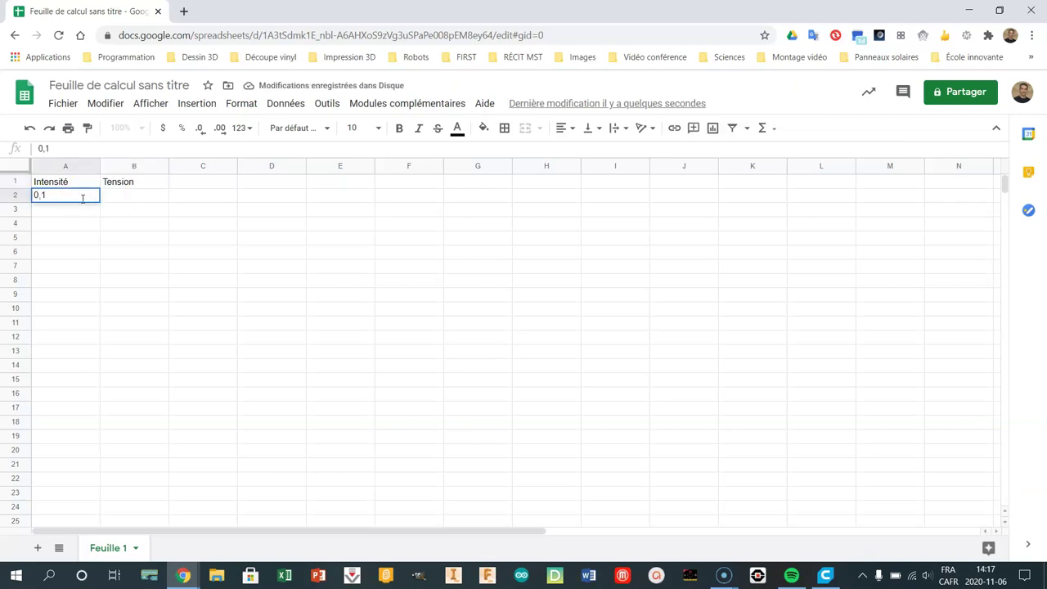
pyautogui.press('Return')
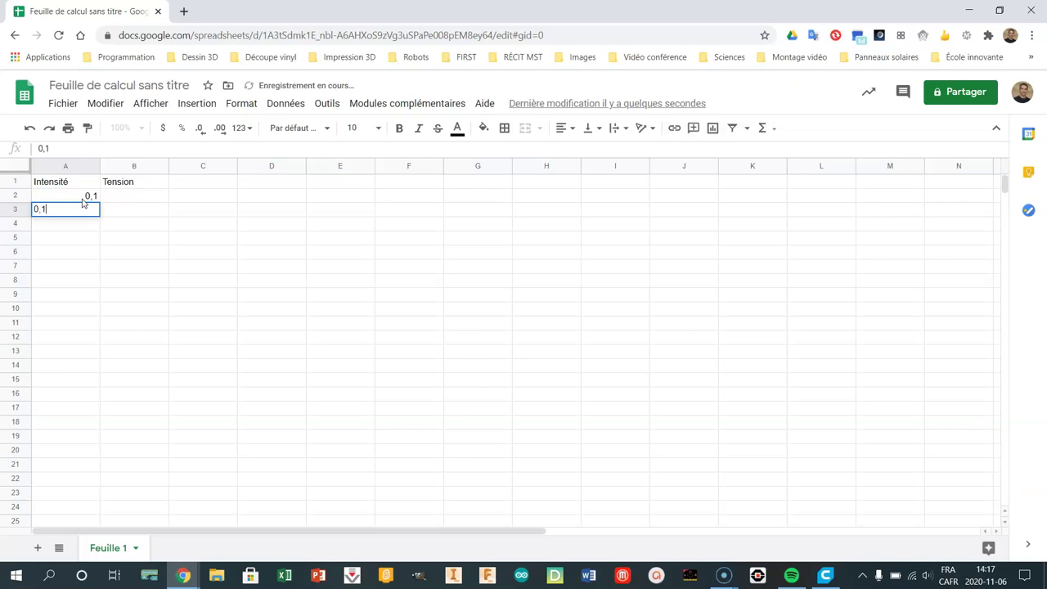
pyautogui.write('0,2')
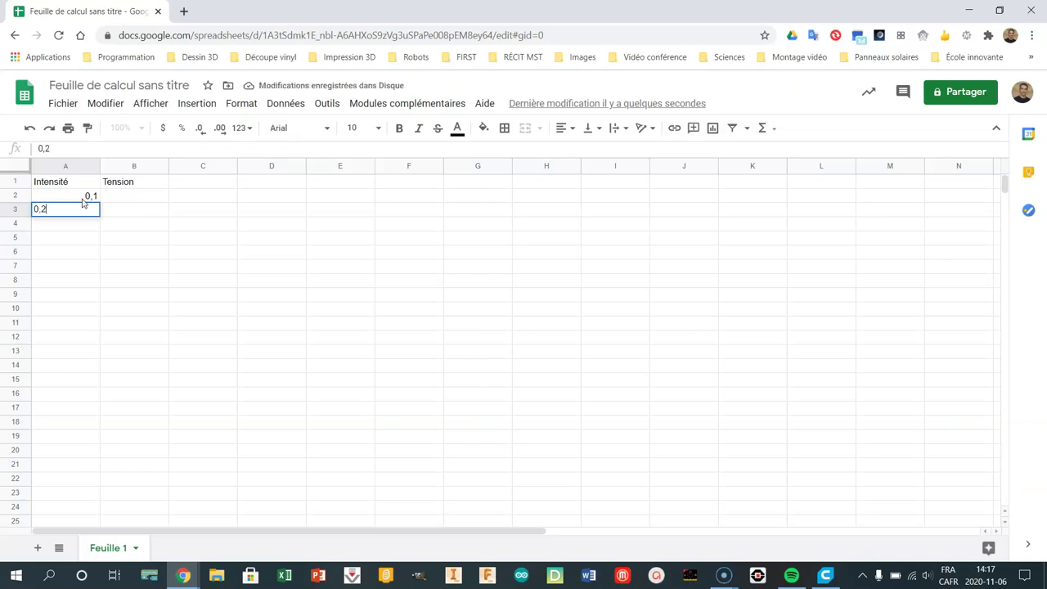
# - Extend the 0,1 and 0,2 series down column A to reach 1 in A11
pyautogui.moveTo(87, 198); pyautogui.dragTo(90, 209)
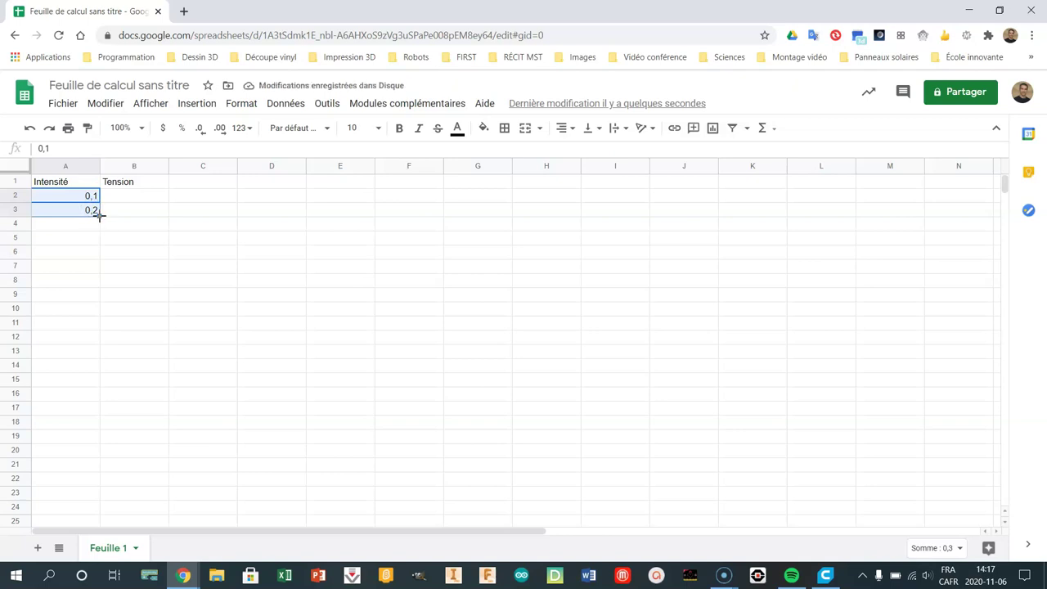
pyautogui.moveTo(103, 335); pyautogui.dragTo(103, 337)
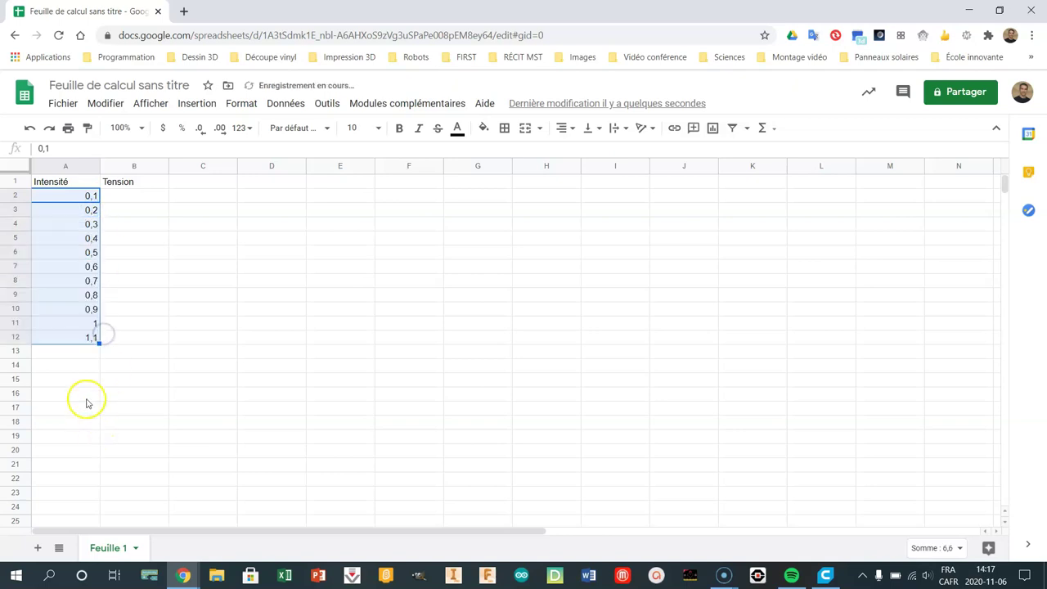
pyautogui.click(88, 336)
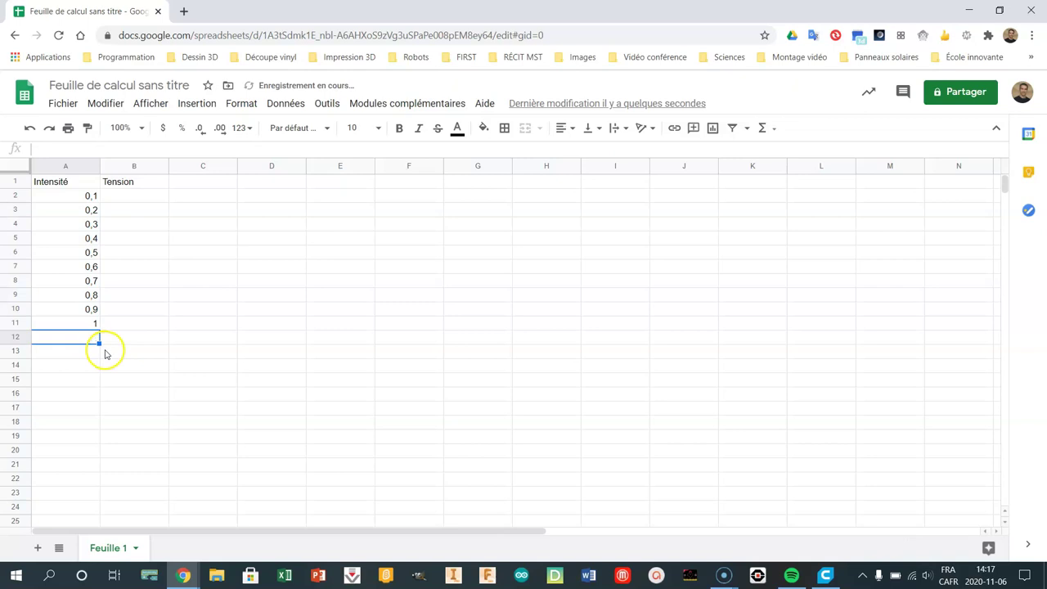
# - Enter 1 and 2 in B2:B3, fill Tension down to 10 in B11, and select A2:B11
pyautogui.click(136, 197)
pyautogui.write('1')
pyautogui.click(149, 212)
pyautogui.write('2')
pyautogui.click(163, 253)
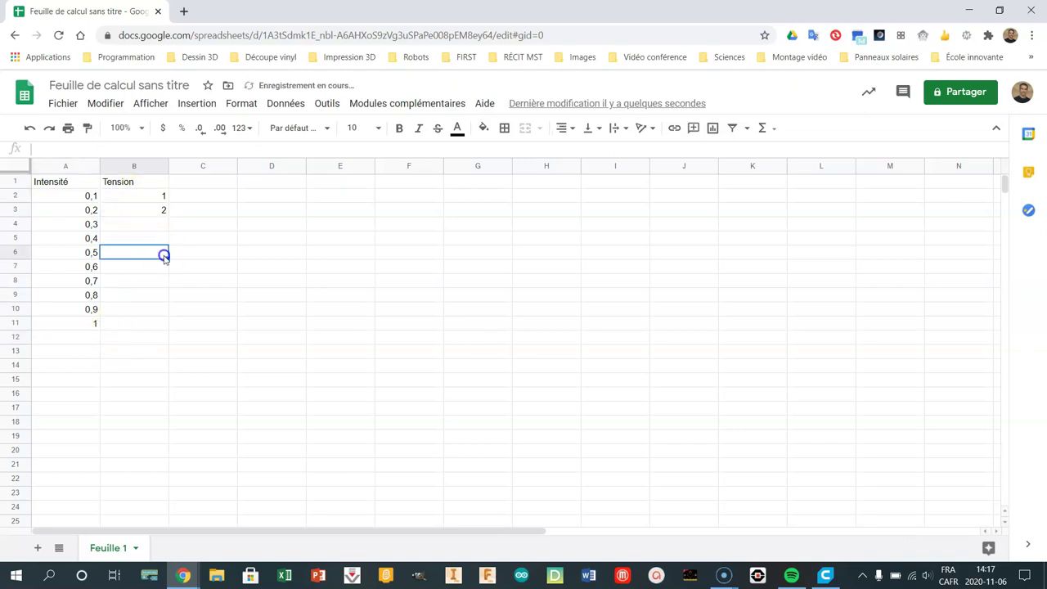
pyautogui.click(154, 198)
pyautogui.moveTo(153, 197); pyautogui.dragTo(152, 215)
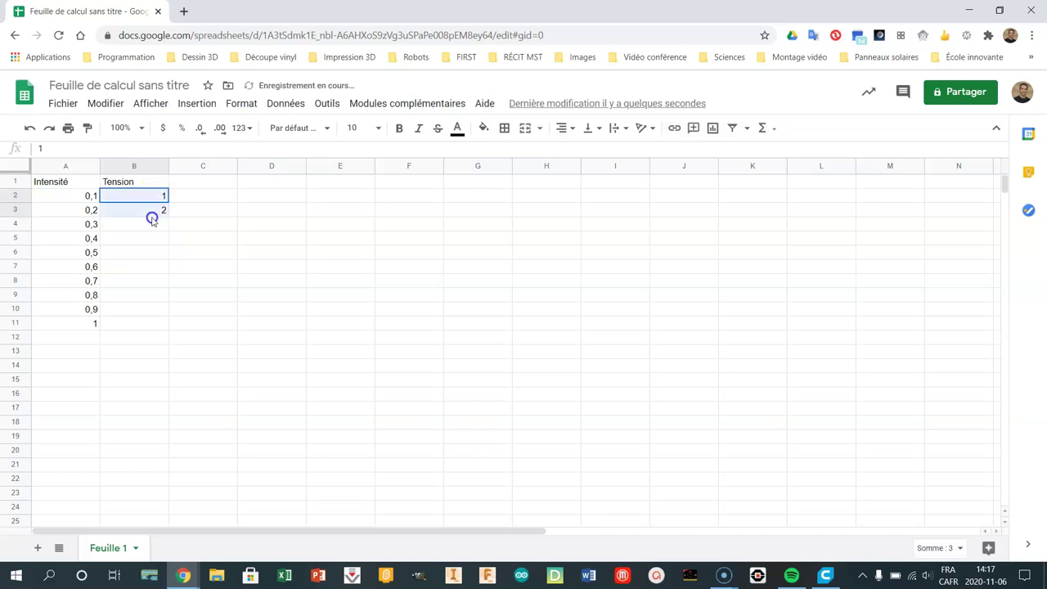
pyautogui.moveTo(170, 320); pyautogui.dragTo(172, 323)
pyautogui.click(152, 367)
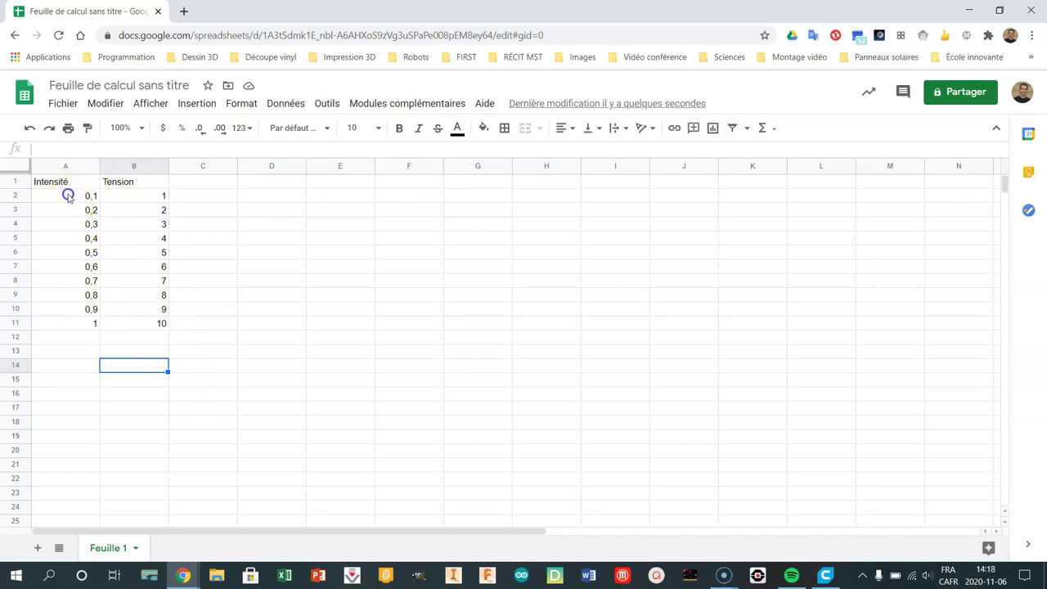
pyautogui.moveTo(68, 196); pyautogui.dragTo(163, 323)
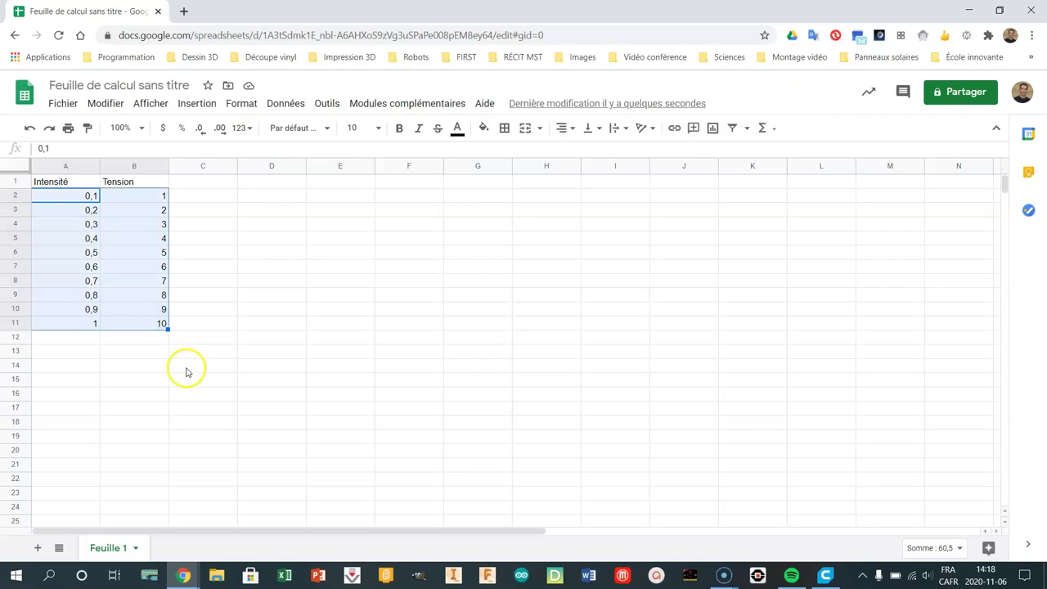
# - Insert a chart from A2:B11 and change its type to a scatter chart
pyautogui.click(209, 111)
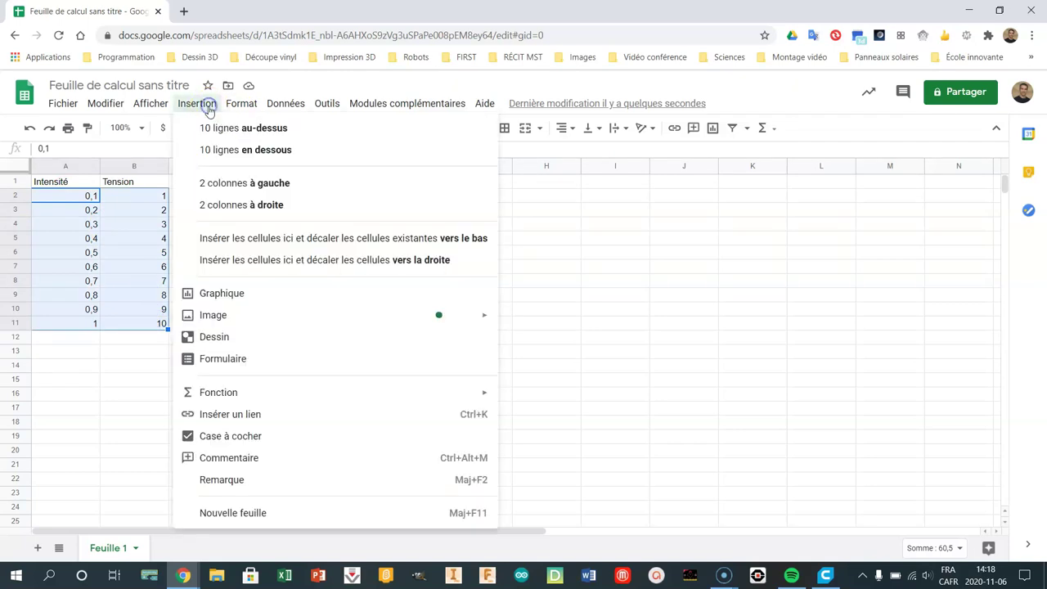
pyautogui.click(238, 294)
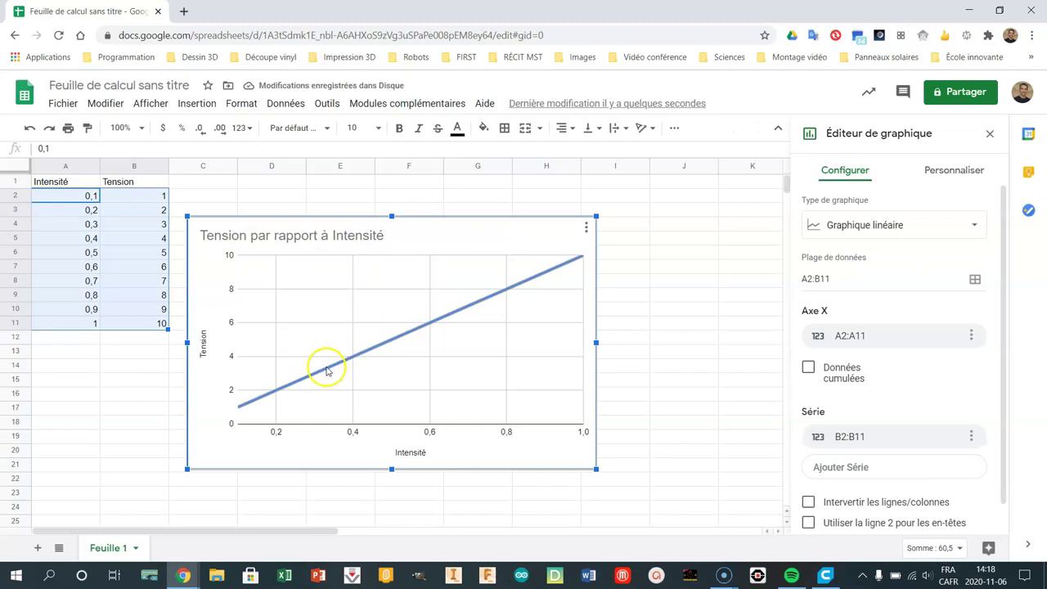
pyautogui.click(914, 227)
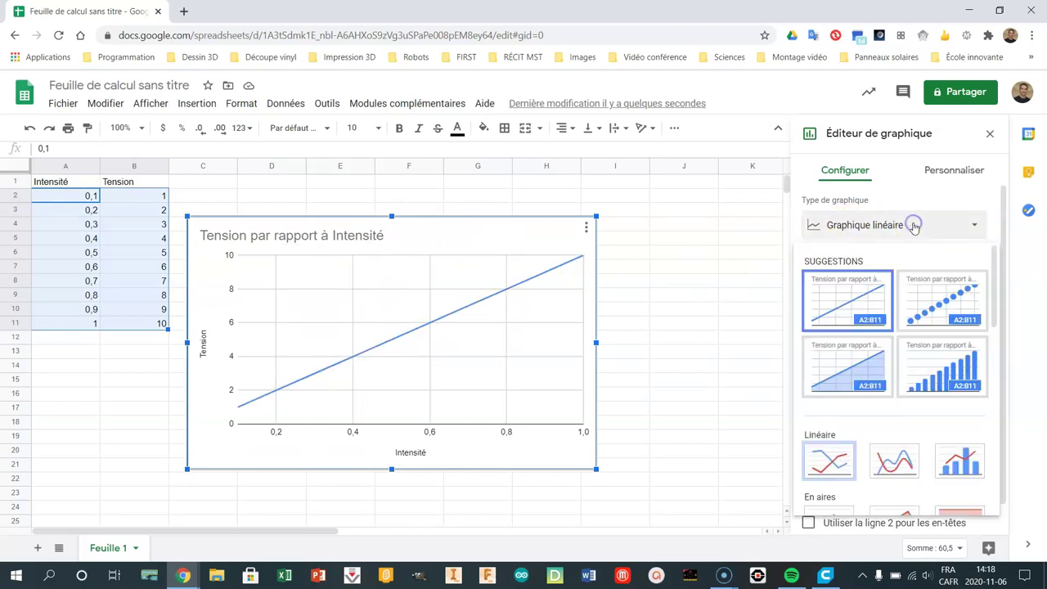
pyautogui.click(944, 304)
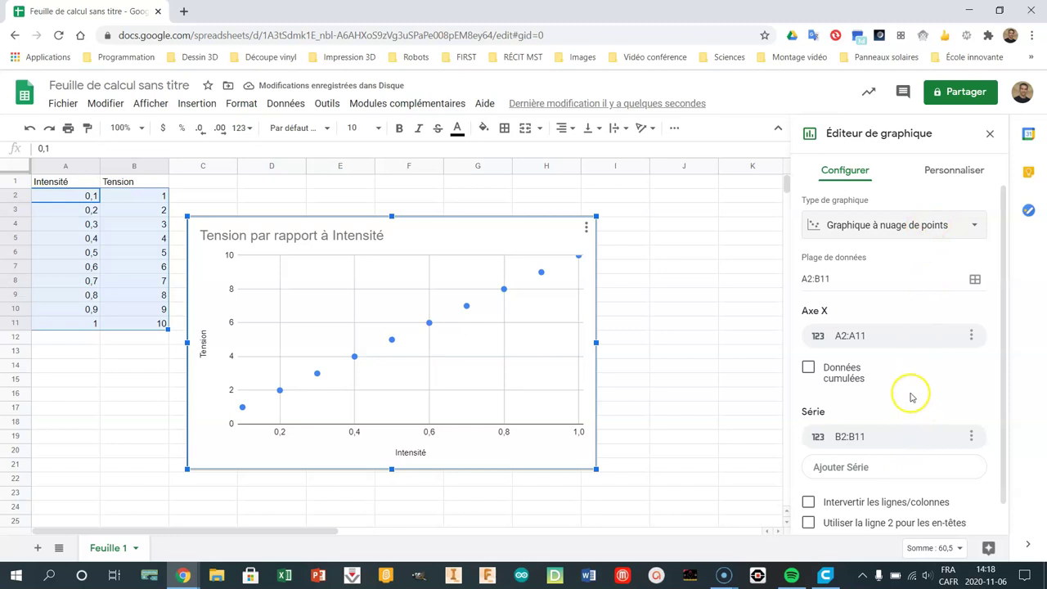
pyautogui.scroll(-1, 908, 425)
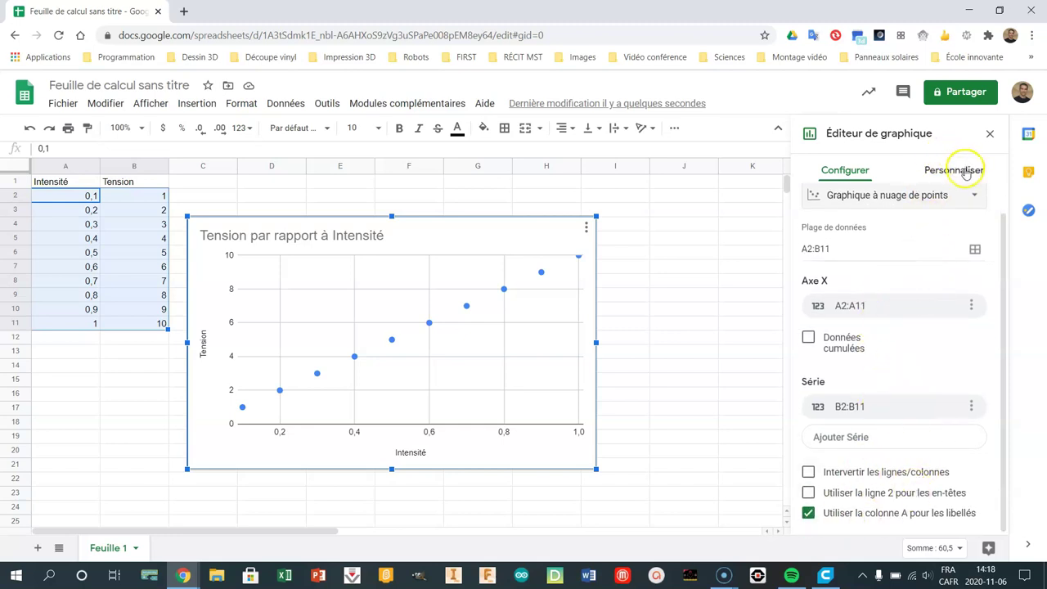
# - Change the chart title from 'Tension par rapport à Intensité' to 'Tension en fonction l'Intensité'
pyautogui.click(966, 173)
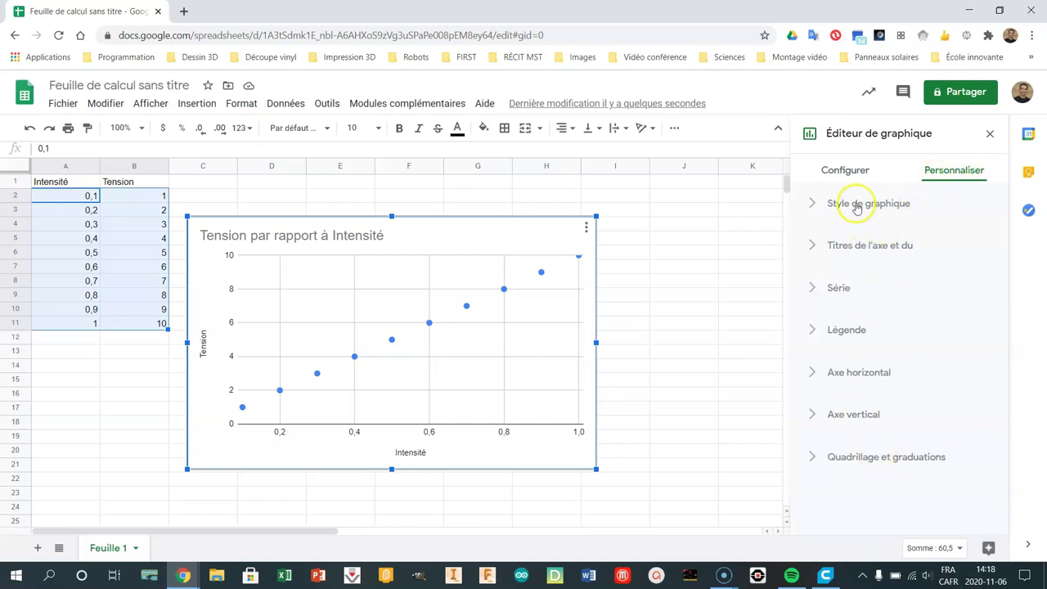
pyautogui.click(857, 206)
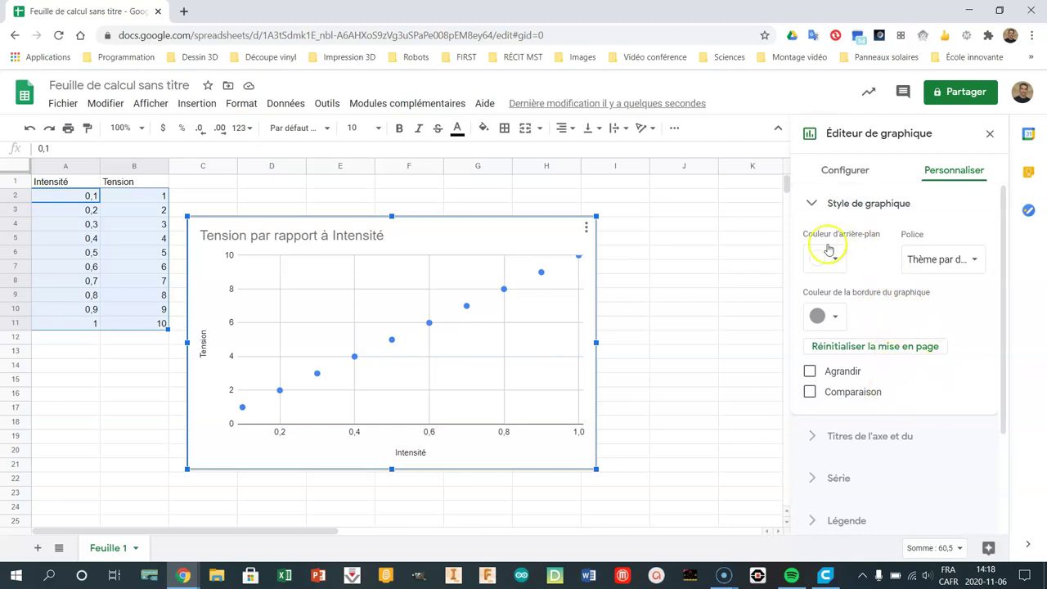
pyautogui.scroll(-2, 895, 315)
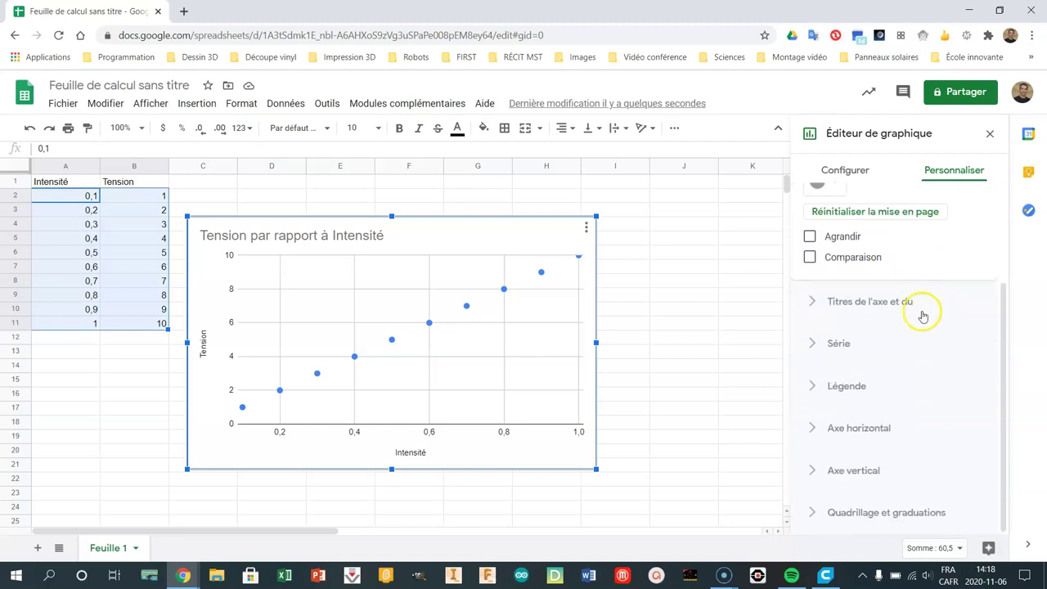
pyautogui.click(881, 302)
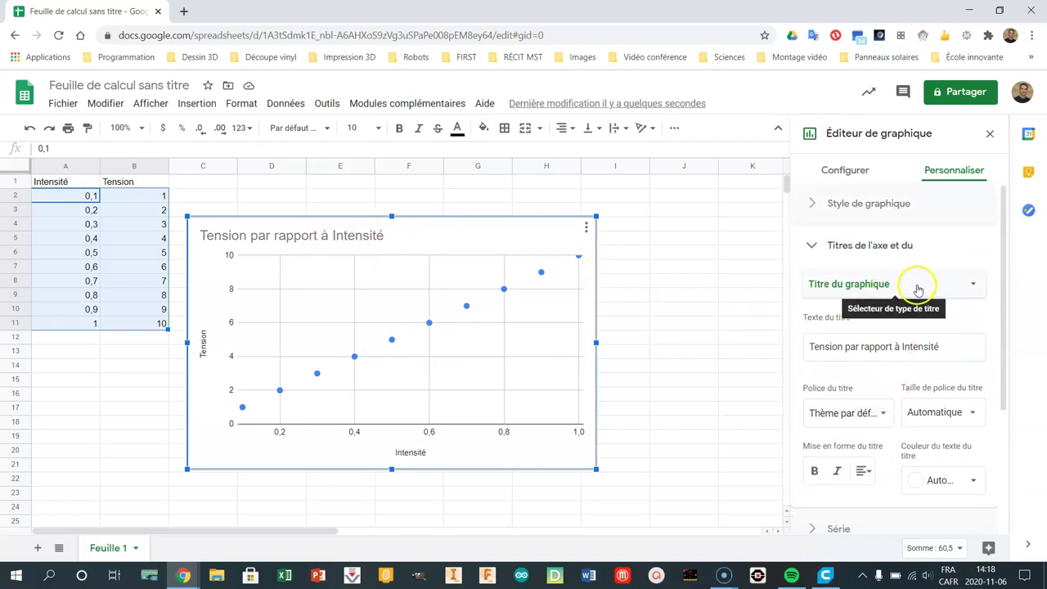
pyautogui.click(941, 348)
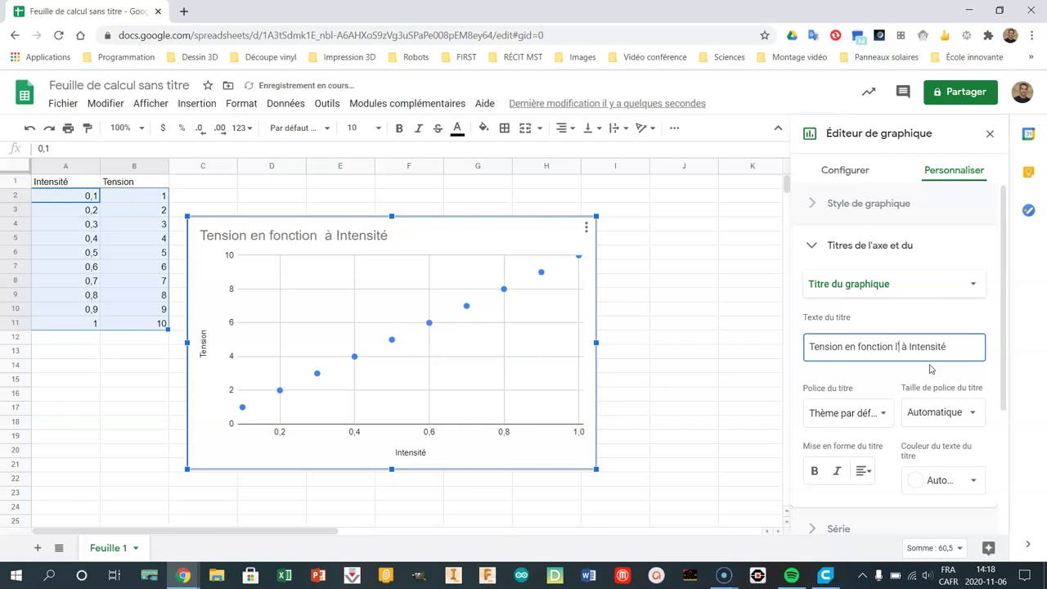
pyautogui.write("'")
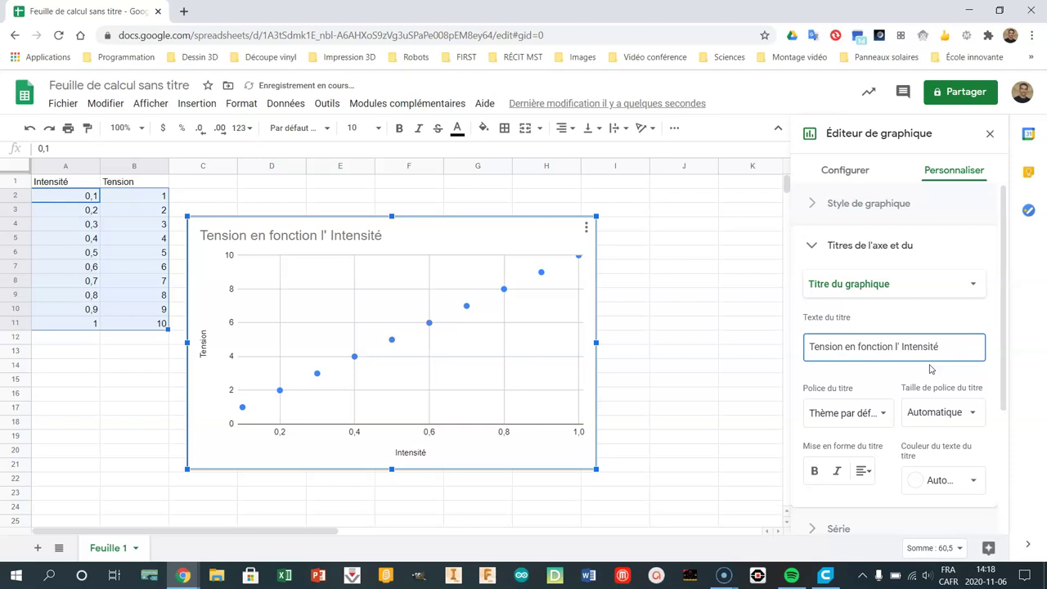
pyautogui.click(901, 347)
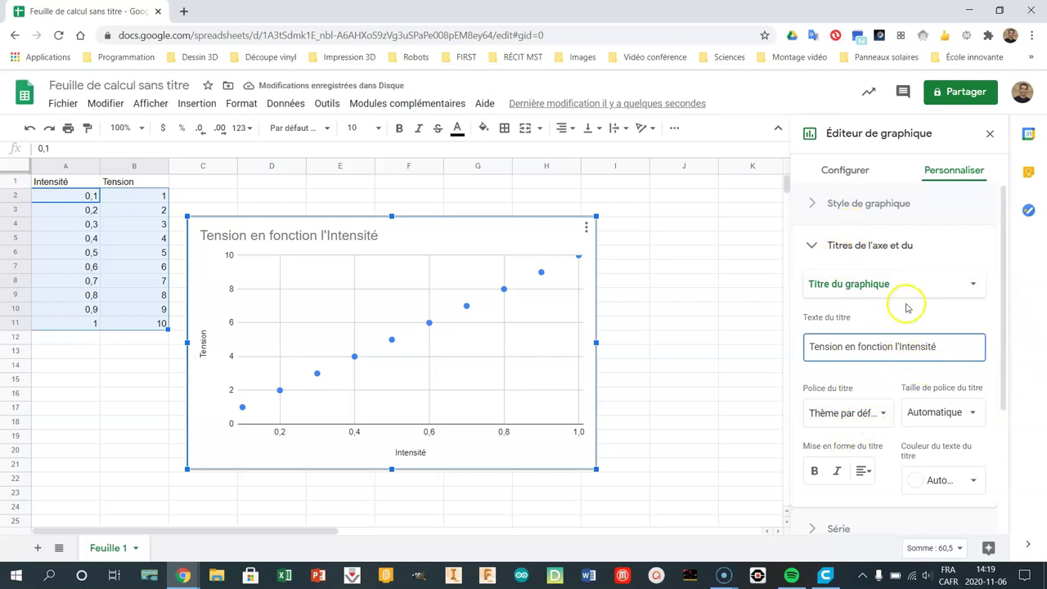
# - Set the horizontal axis title to 'Intensité (A)'
pyautogui.click(944, 286)
pyautogui.click(873, 338)
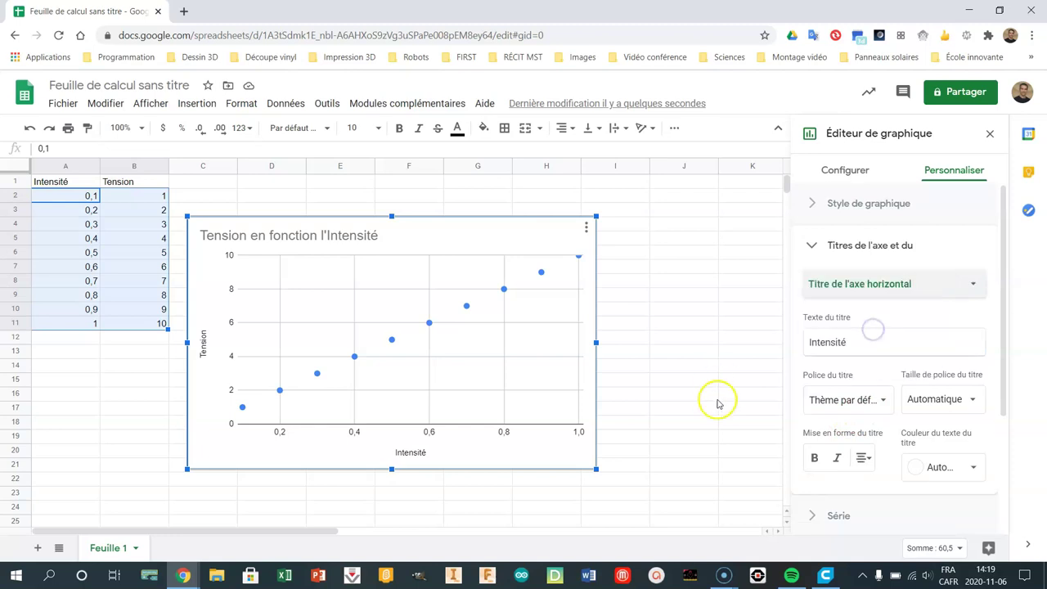
pyautogui.click(852, 348)
pyautogui.write('(A)')
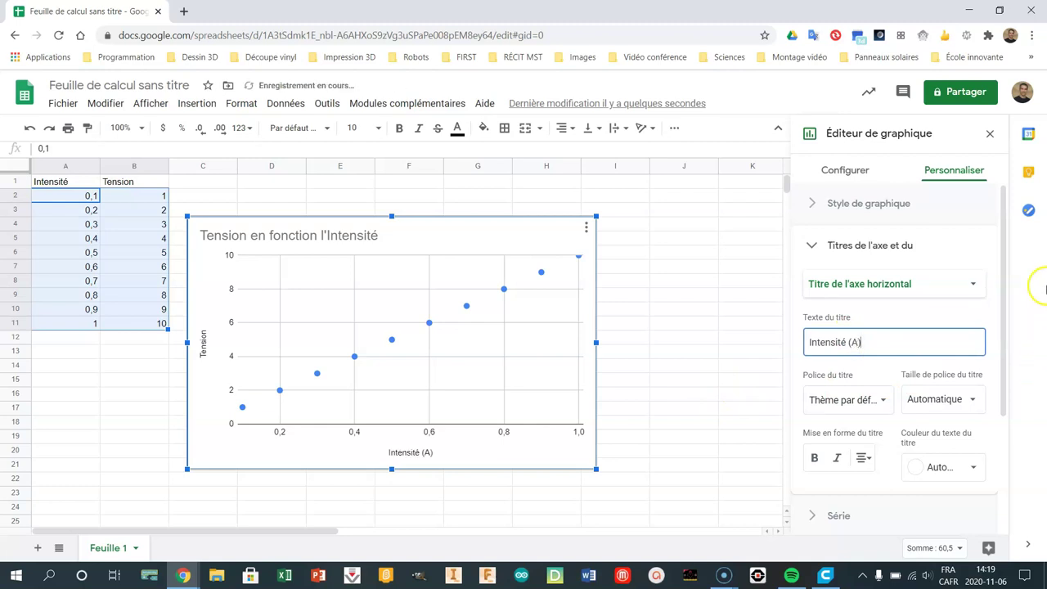
# - Set the vertical axis title to 'Tension (V)'
pyautogui.click(971, 286)
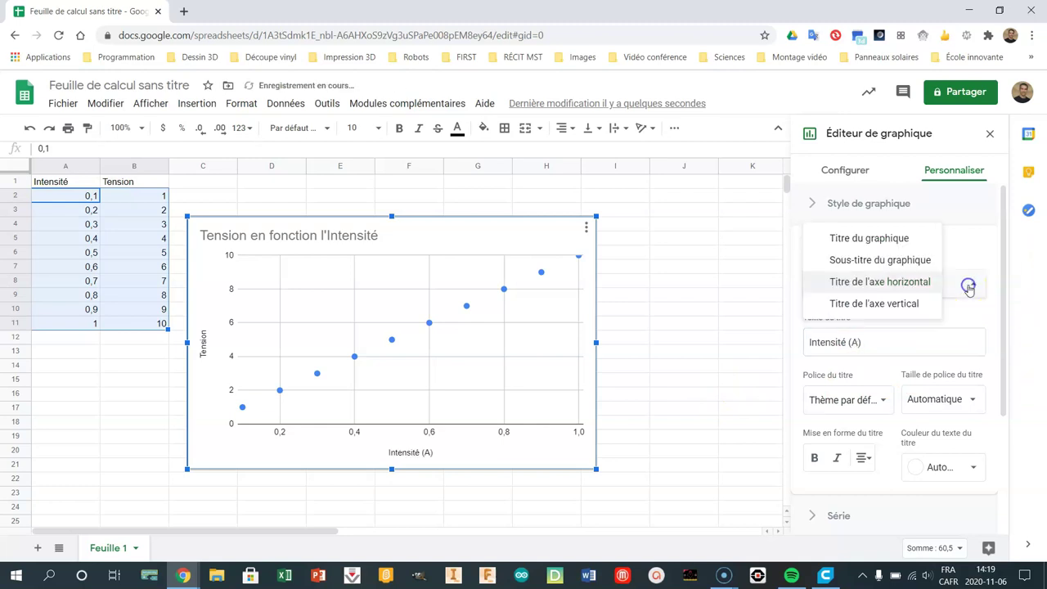
pyautogui.click(897, 300)
pyautogui.click(852, 344)
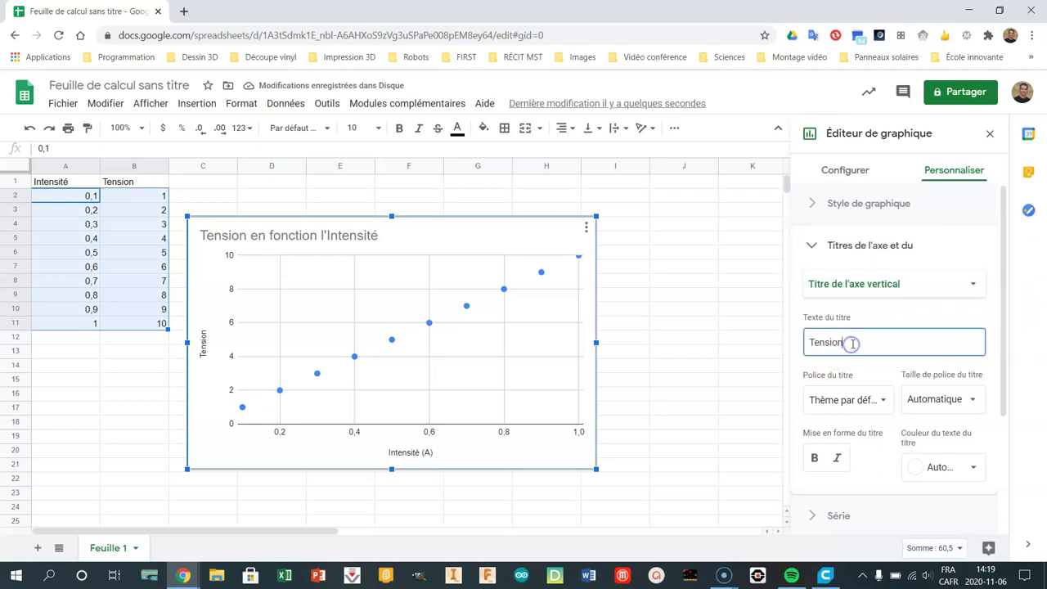
pyautogui.write('(V)')
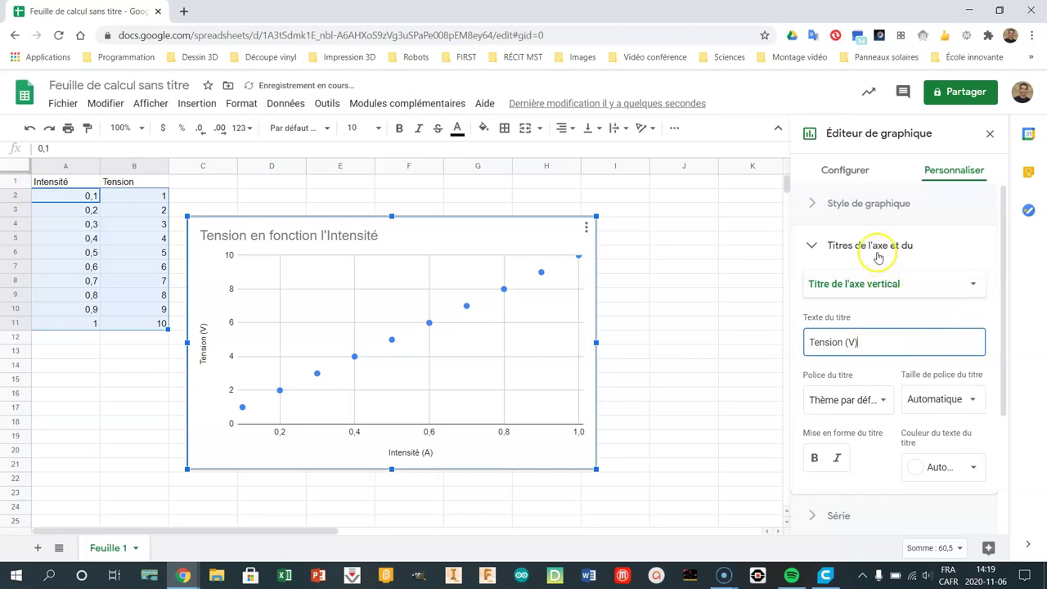
pyautogui.click(812, 245)
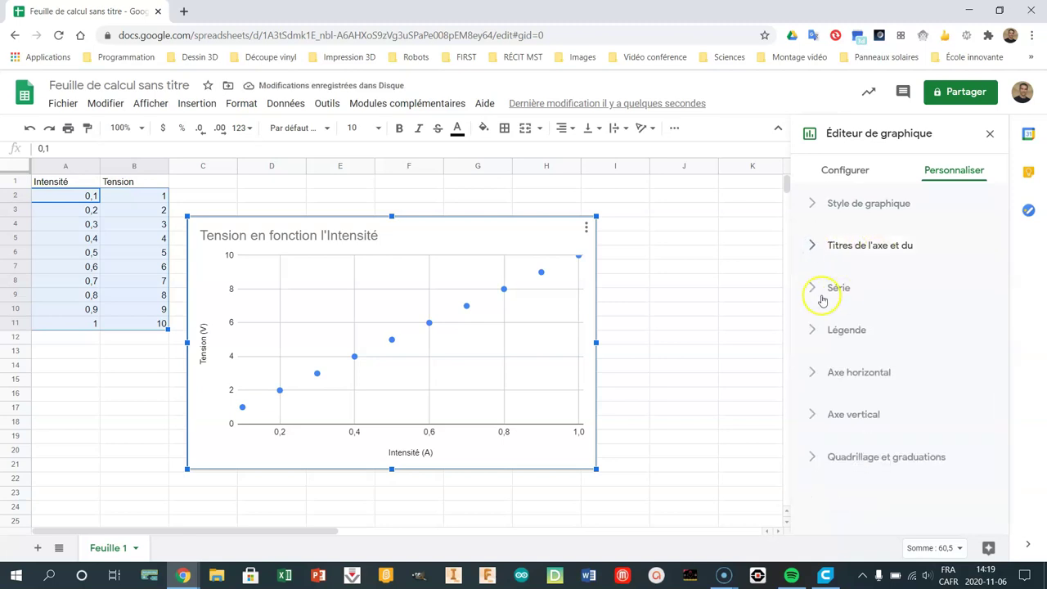
pyautogui.click(820, 294)
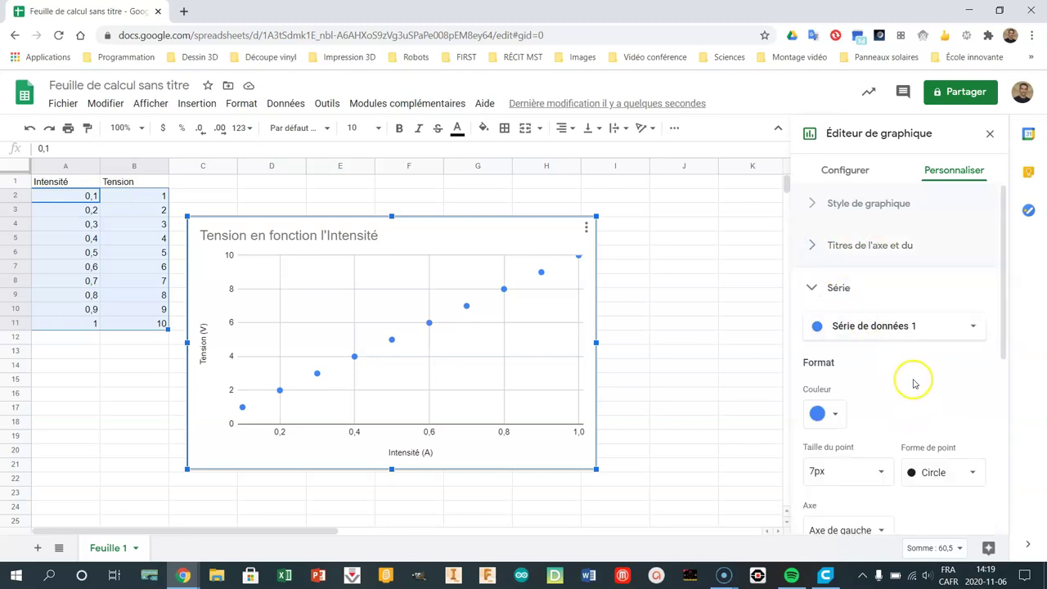
# - Add a linear trendline to the series, labelled with its equation 10*x + 0
pyautogui.scroll(-2, 933, 386)
pyautogui.scroll(-1, 946, 385)
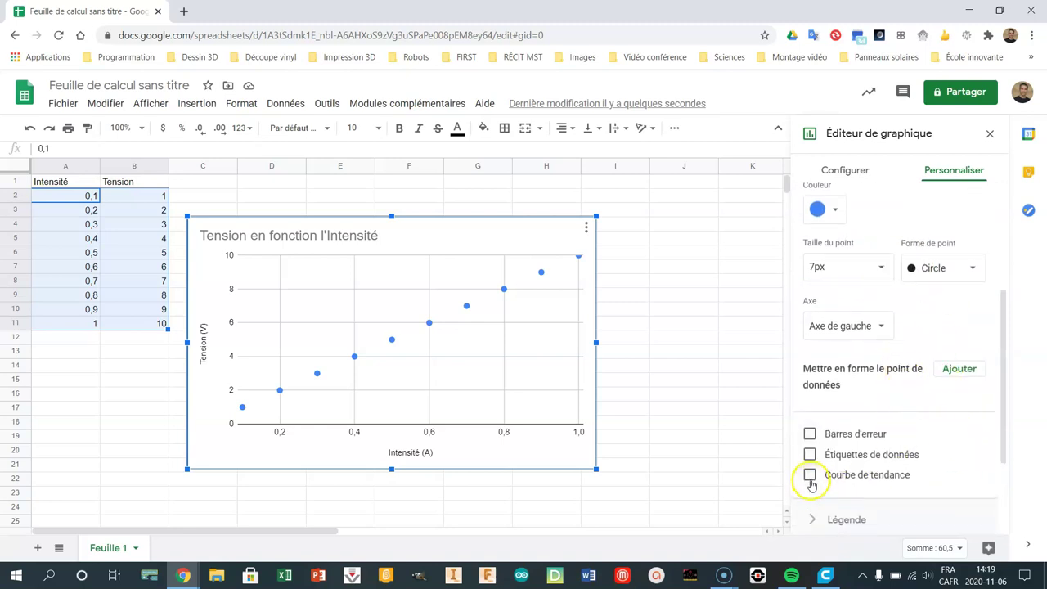
pyautogui.click(810, 477)
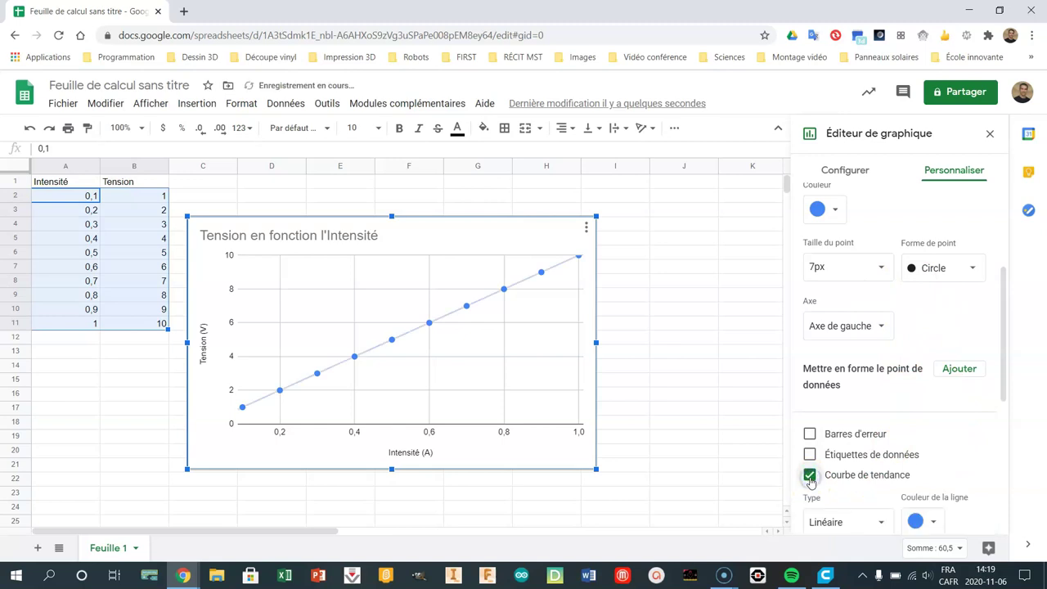
pyautogui.scroll(-1, 935, 436)
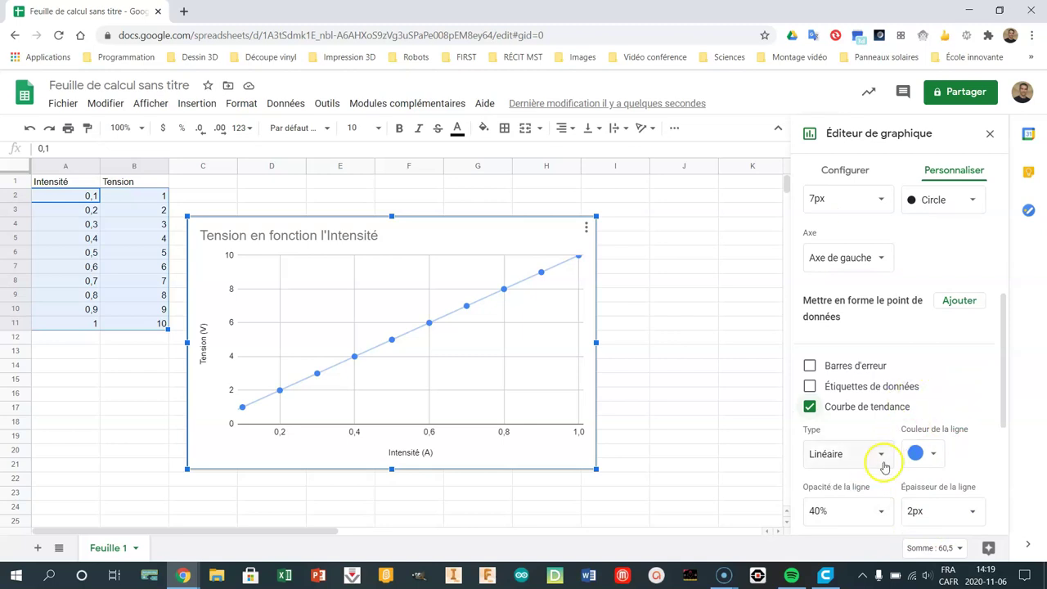
pyautogui.scroll(-2, 967, 387)
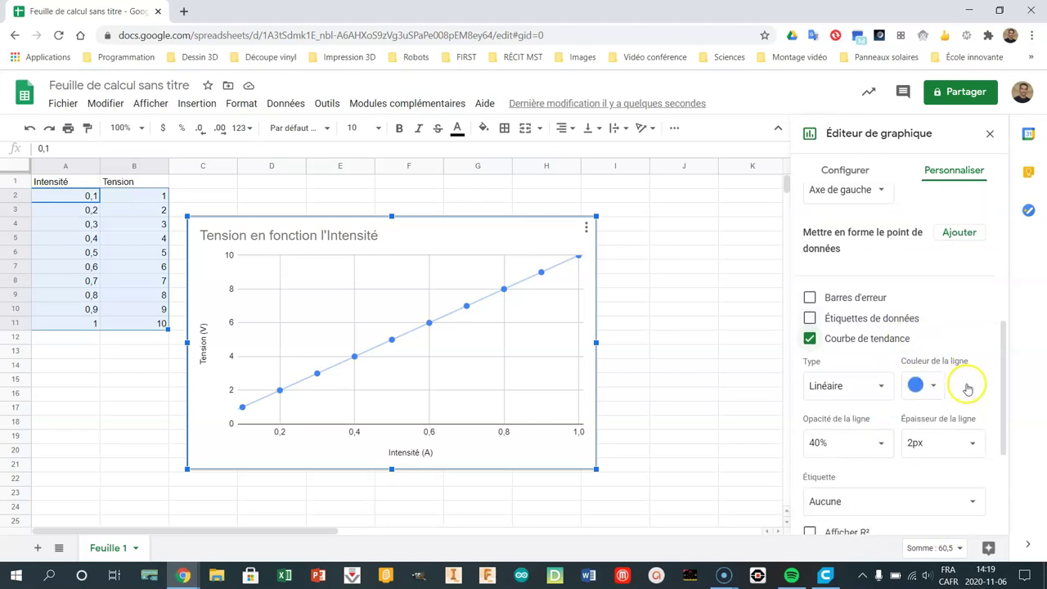
pyautogui.click(893, 432)
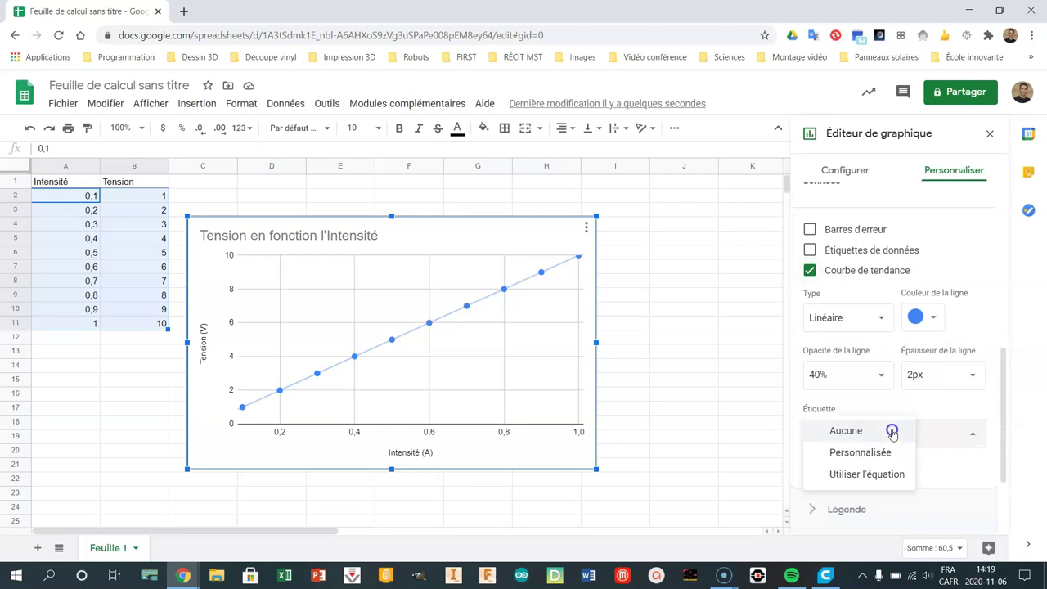
pyautogui.click(863, 481)
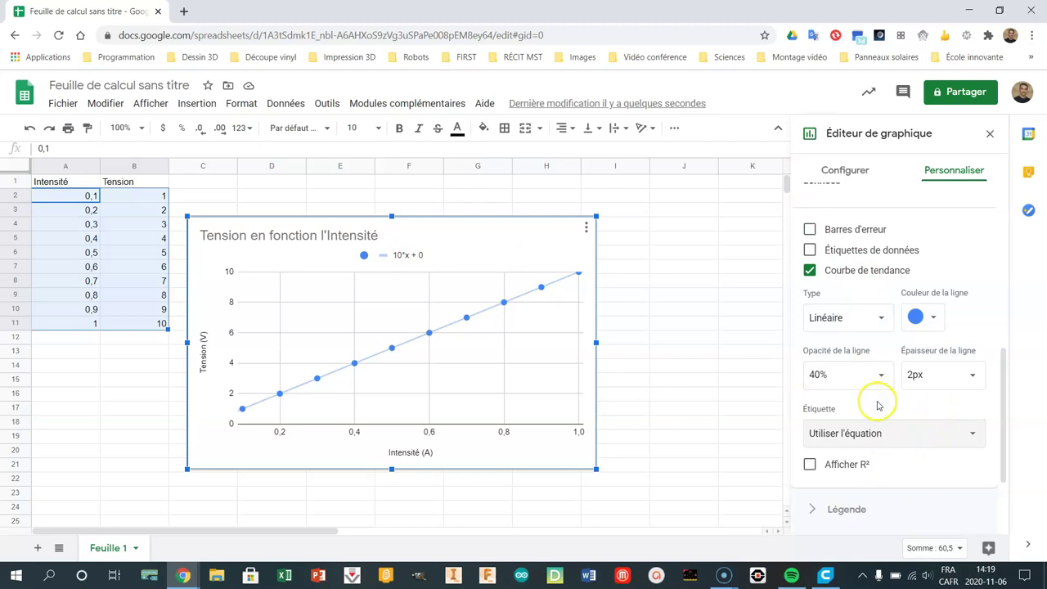
pyautogui.scroll(-3, 877, 404)
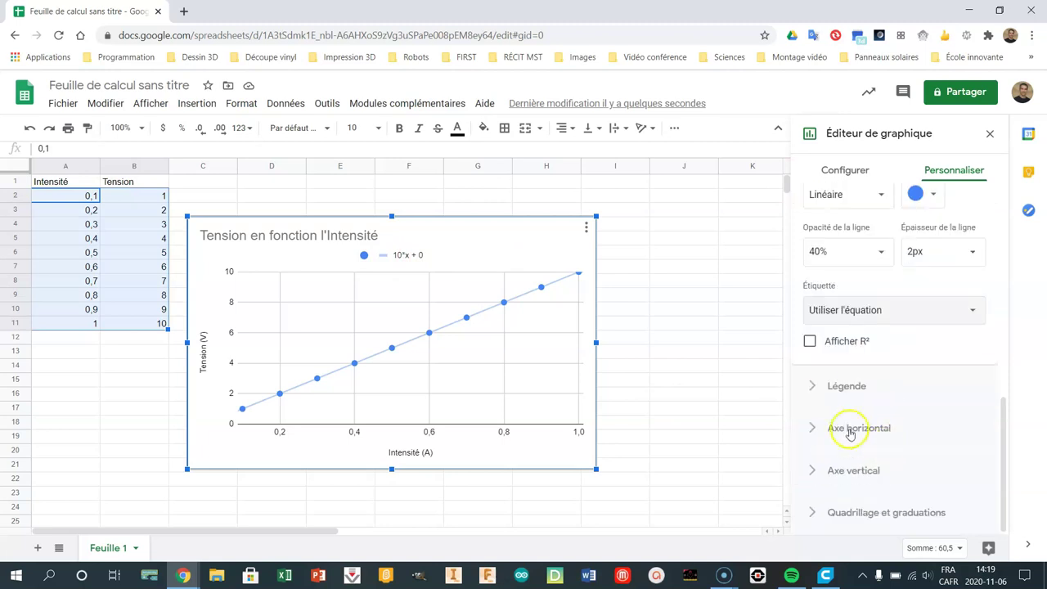
# - Switch the legend position to Aucune, then back to Auto
pyautogui.click(814, 387)
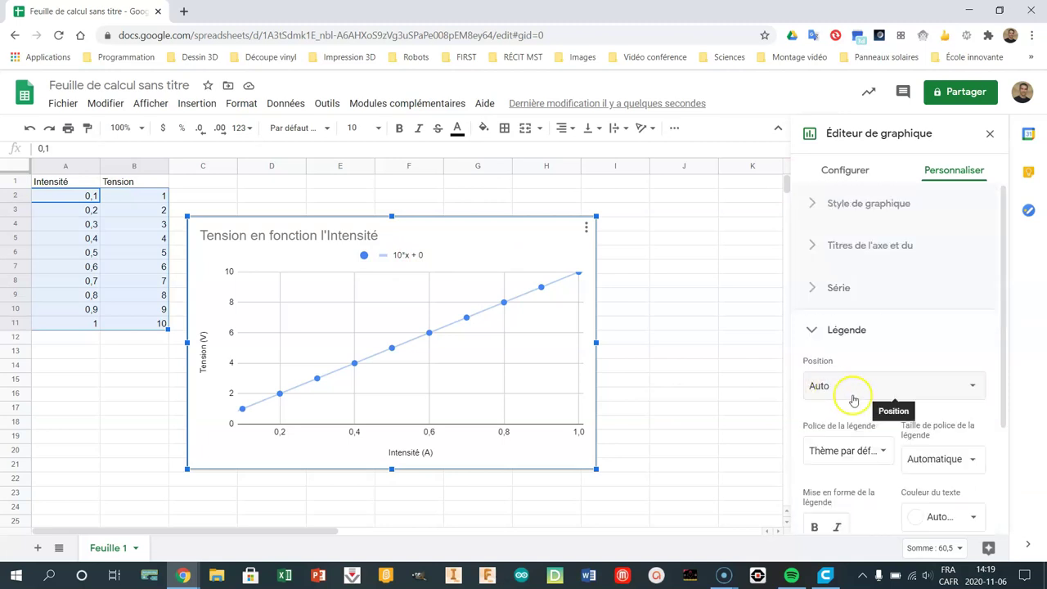
pyautogui.click(850, 390)
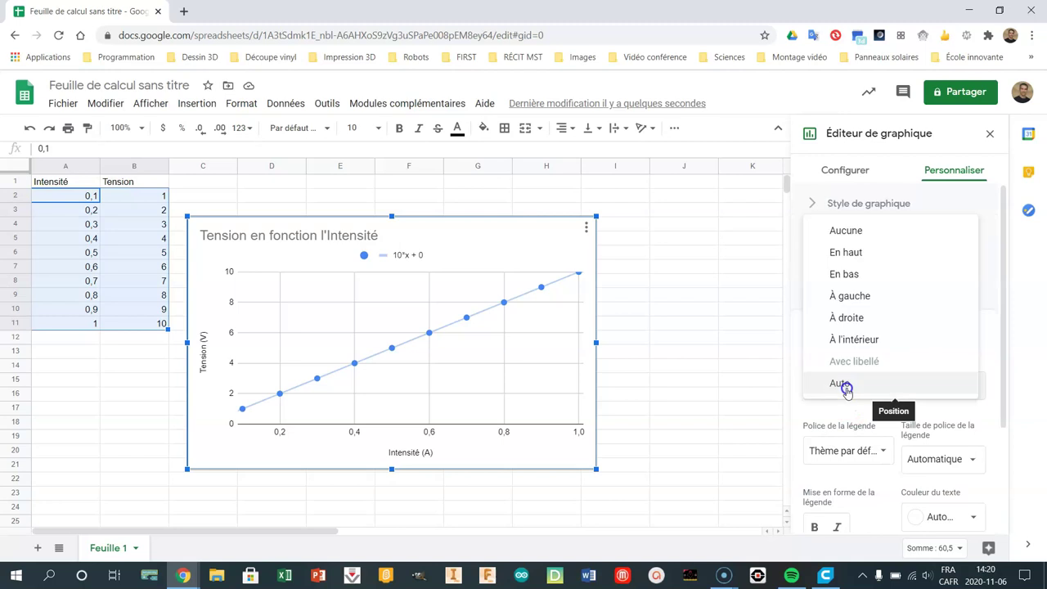
pyautogui.click(849, 236)
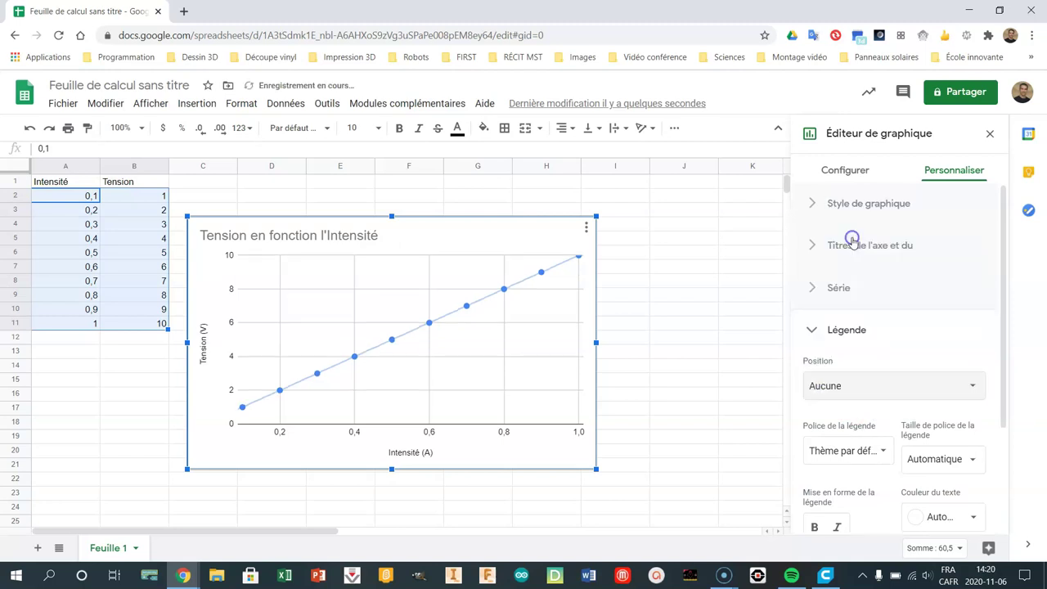
pyautogui.click(878, 385)
pyautogui.click(836, 533)
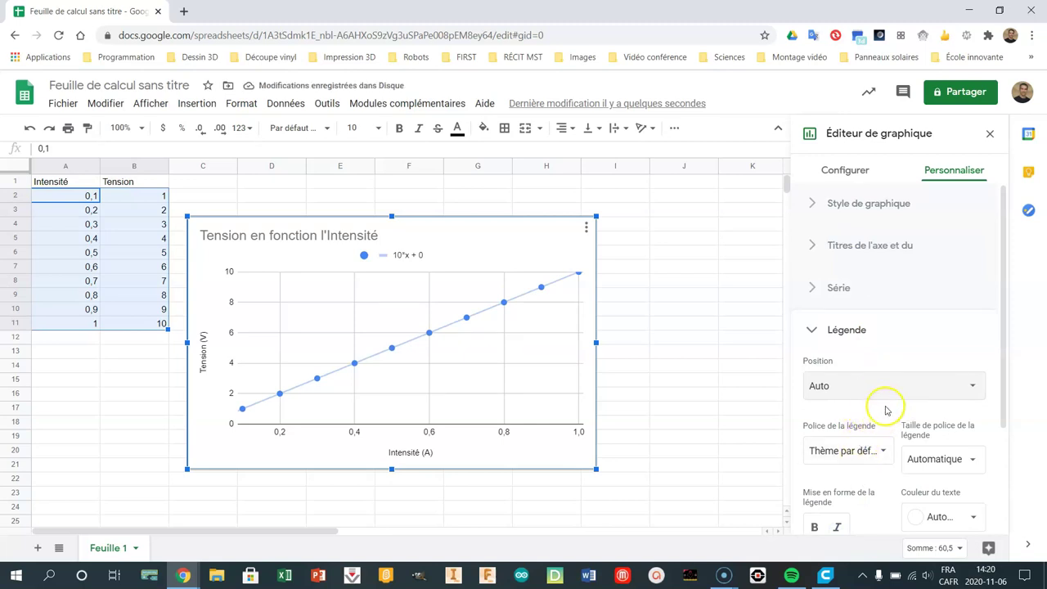
pyautogui.scroll(-2, 887, 409)
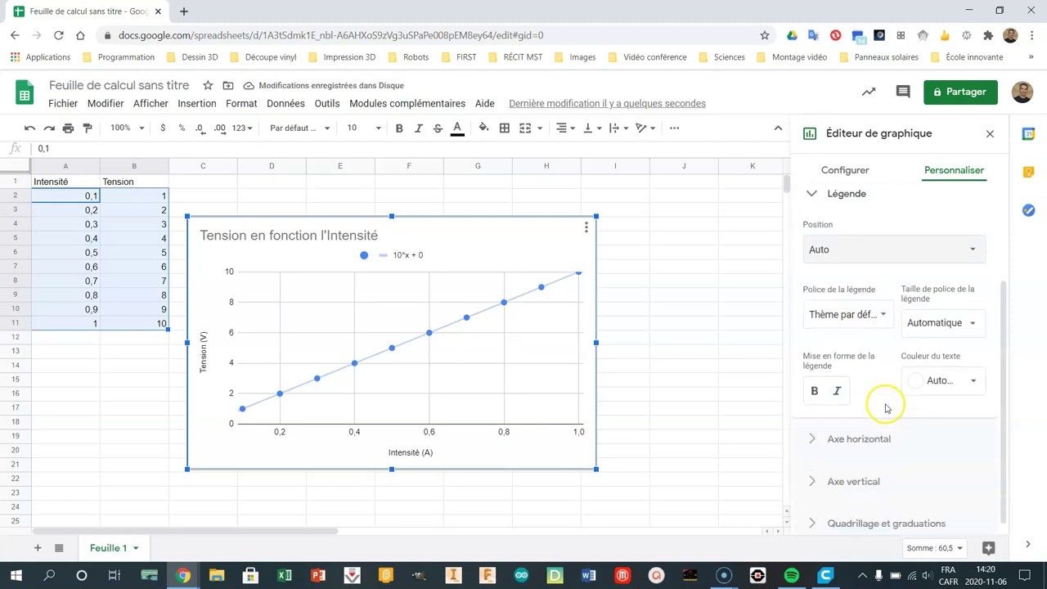
# - Set the horizontal axis minimum to 0 and maximum to 1.1
pyautogui.click(843, 430)
pyautogui.scroll(-3, 882, 396)
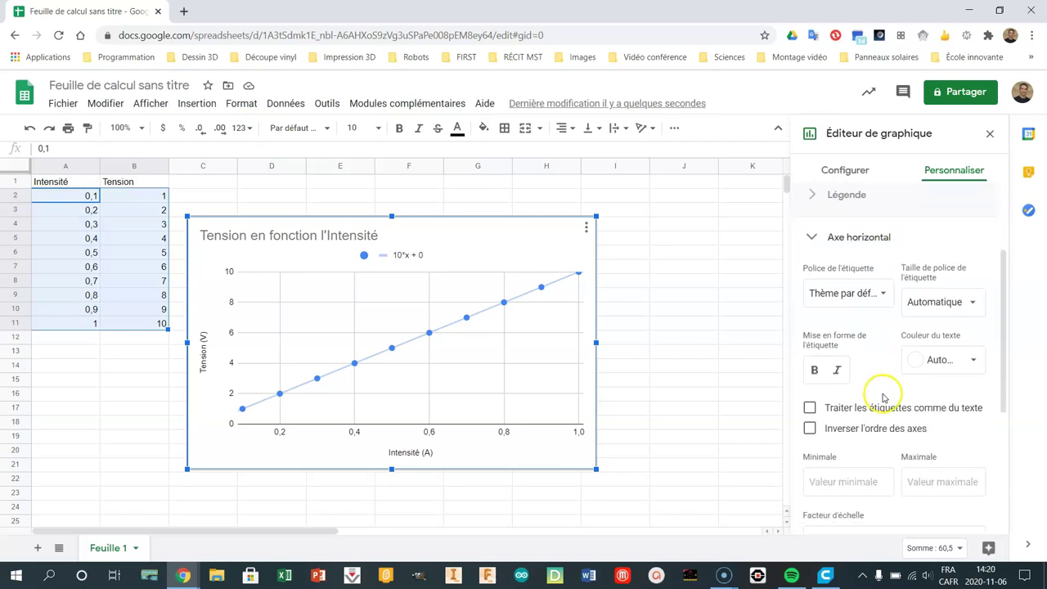
pyautogui.click(836, 412)
pyautogui.write('0')
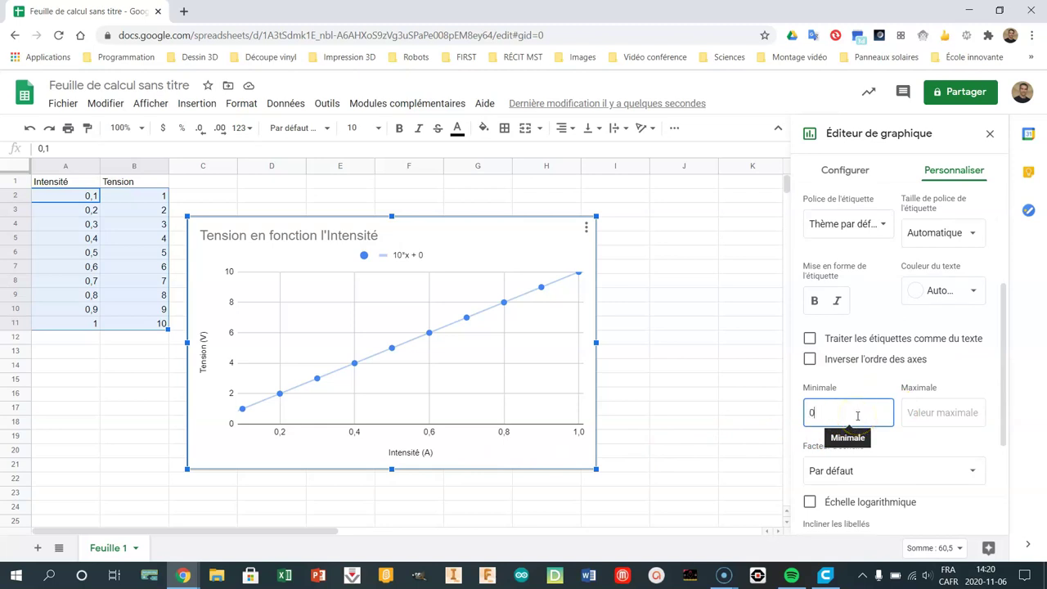
pyautogui.click(944, 412)
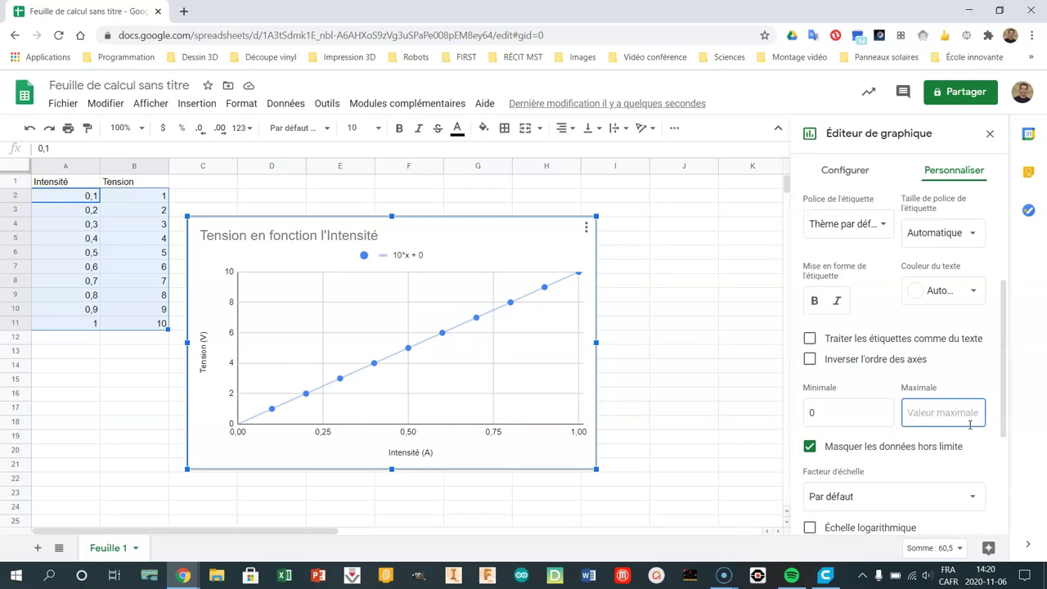
pyautogui.write('1,1')
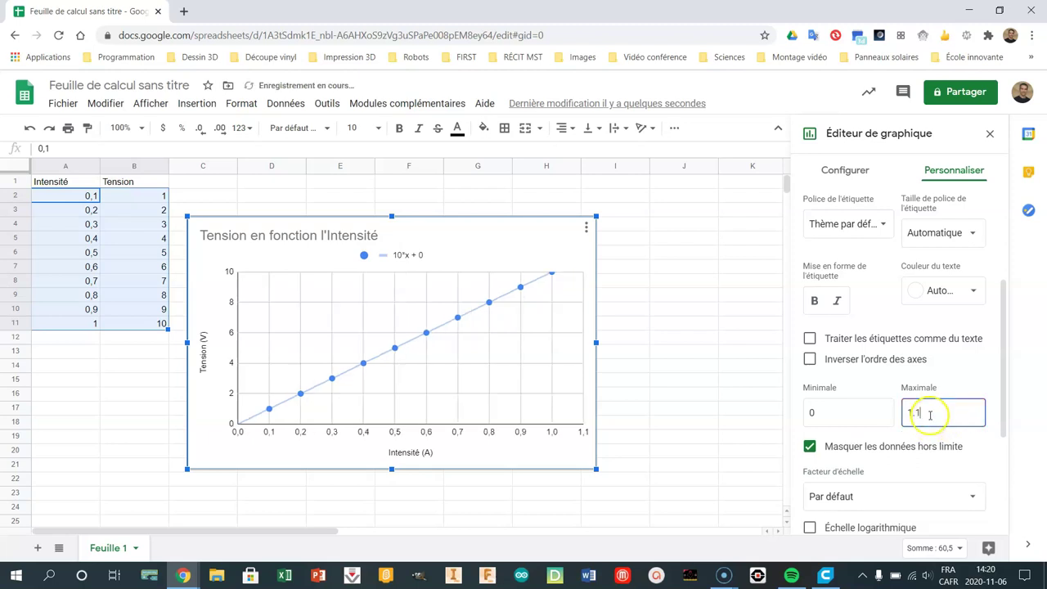
pyautogui.scroll(-1, 940, 402)
pyautogui.scroll(-1, 941, 401)
pyautogui.scroll(-1, 939, 399)
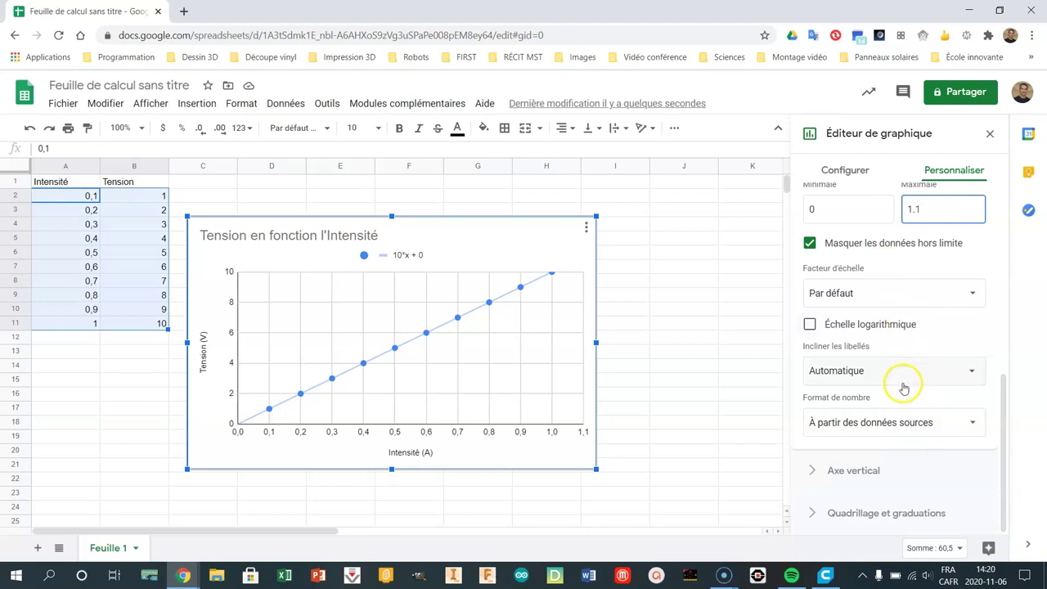
pyautogui.click(834, 474)
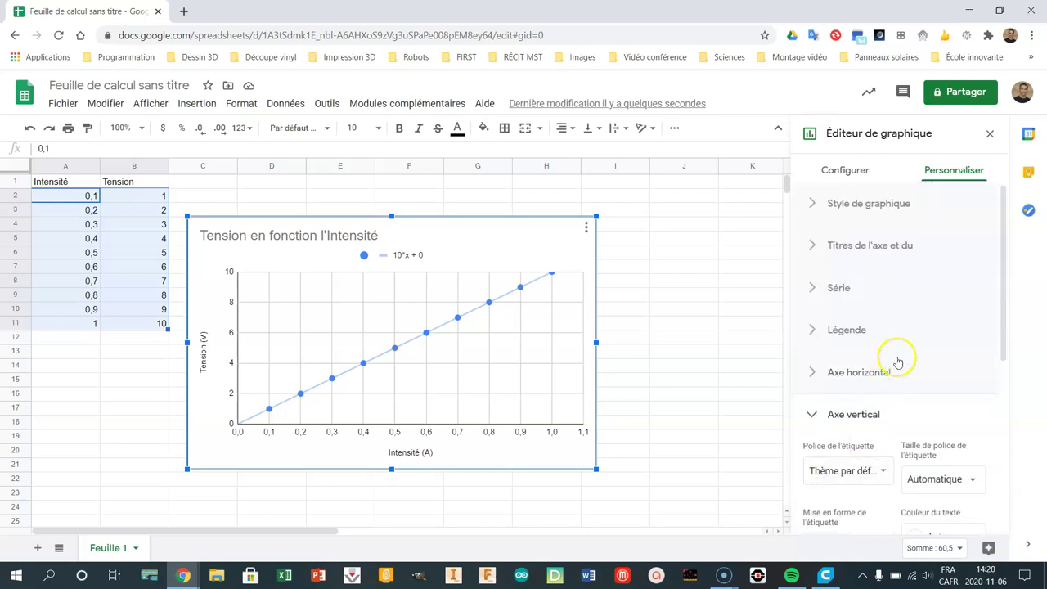
# - Set the vertical axis minimum to 0 and maximum to 11
pyautogui.scroll(-1, 902, 363)
pyautogui.scroll(-2, 872, 368)
pyautogui.click(870, 383)
pyautogui.write('0')
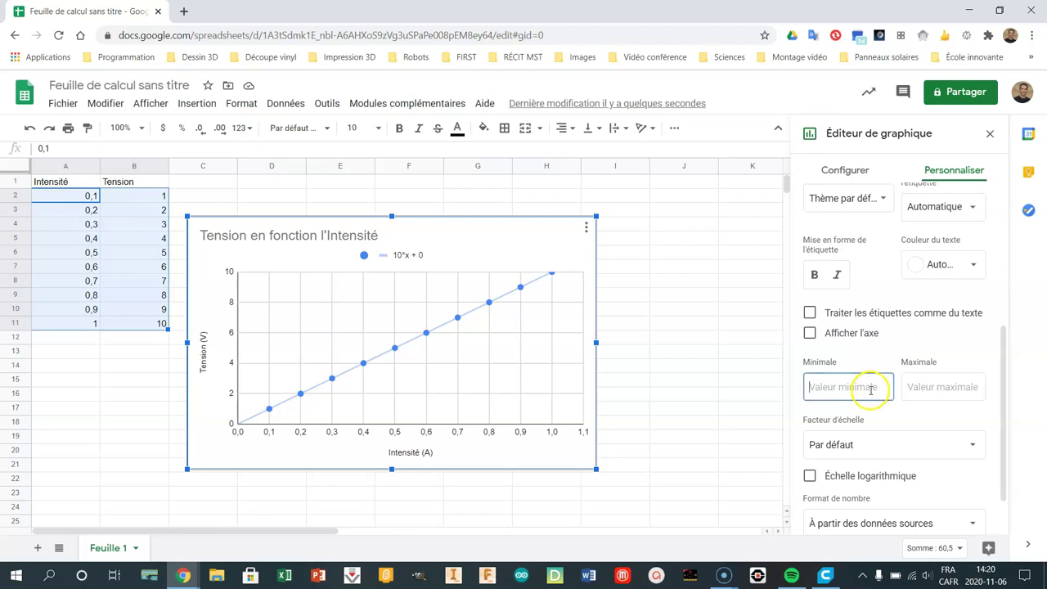
pyautogui.click(934, 390)
pyautogui.write('11')
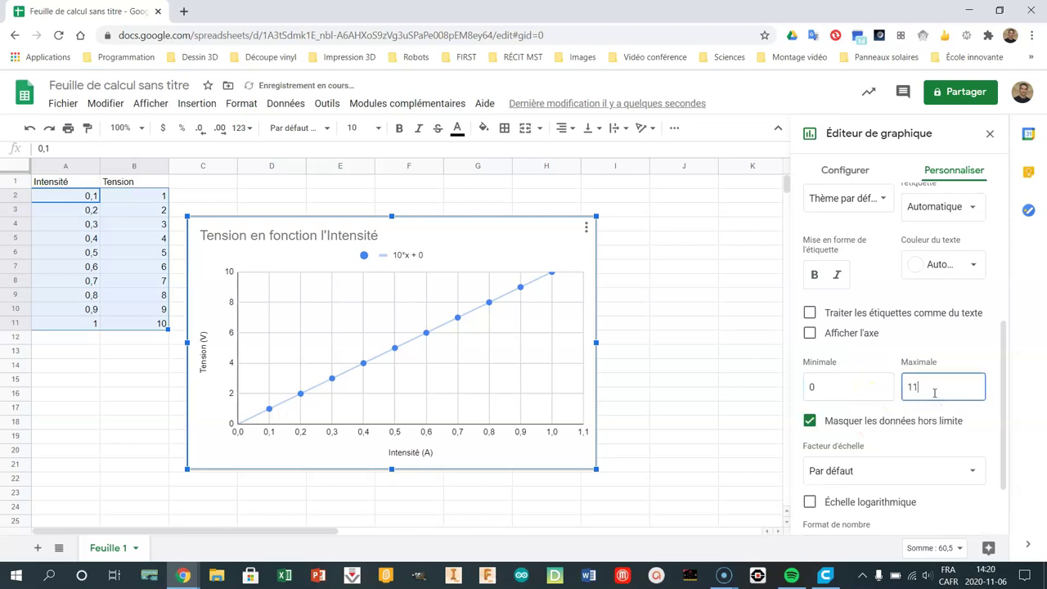
pyautogui.click(972, 350)
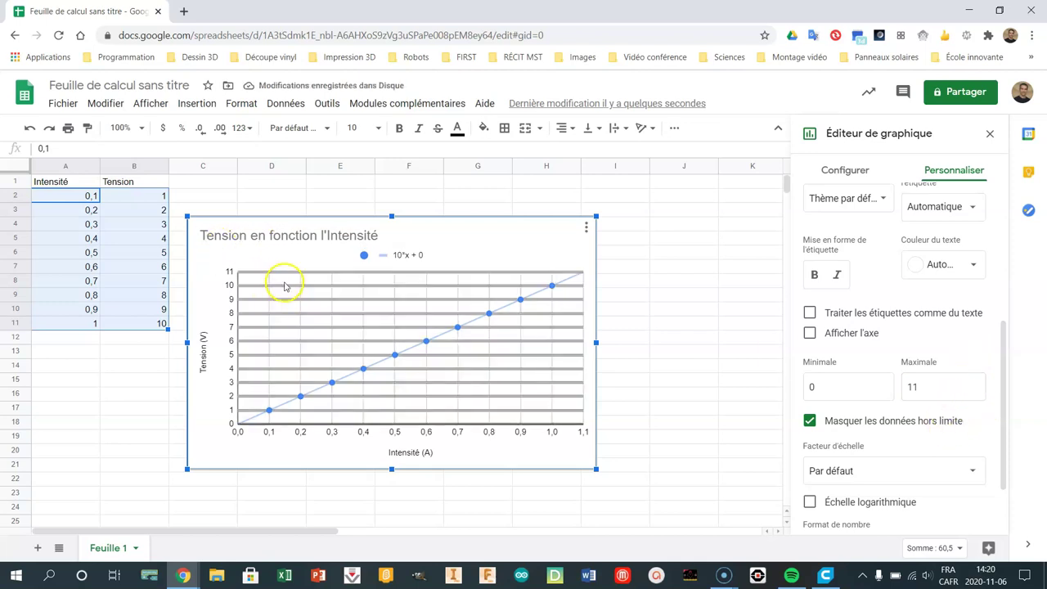
pyautogui.scroll(-1, 945, 421)
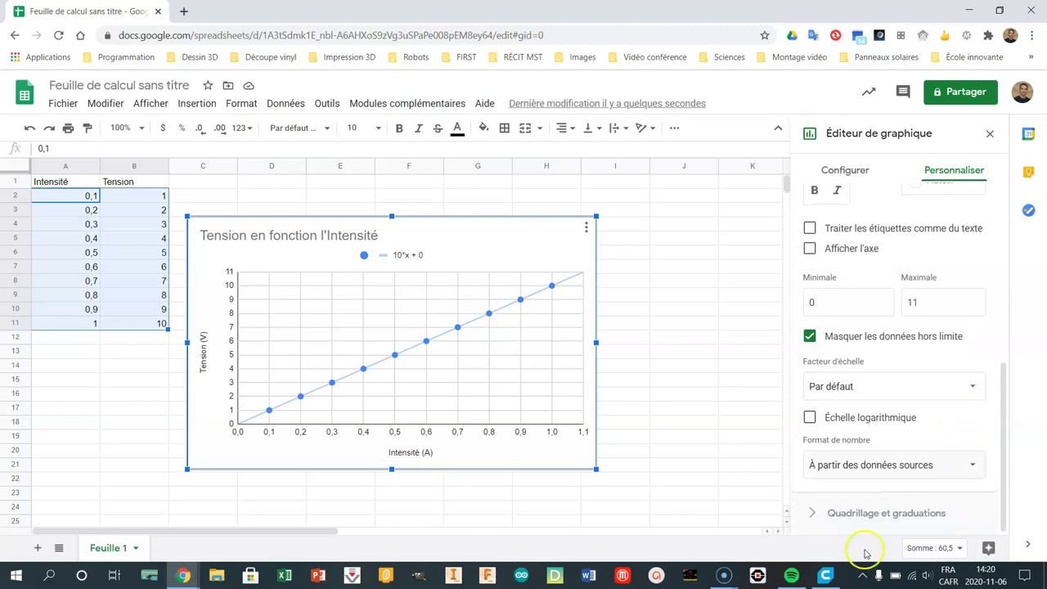
# - Turn on minor gridlines for the vertical axis under Quadrillage et graduations
pyautogui.click(824, 530)
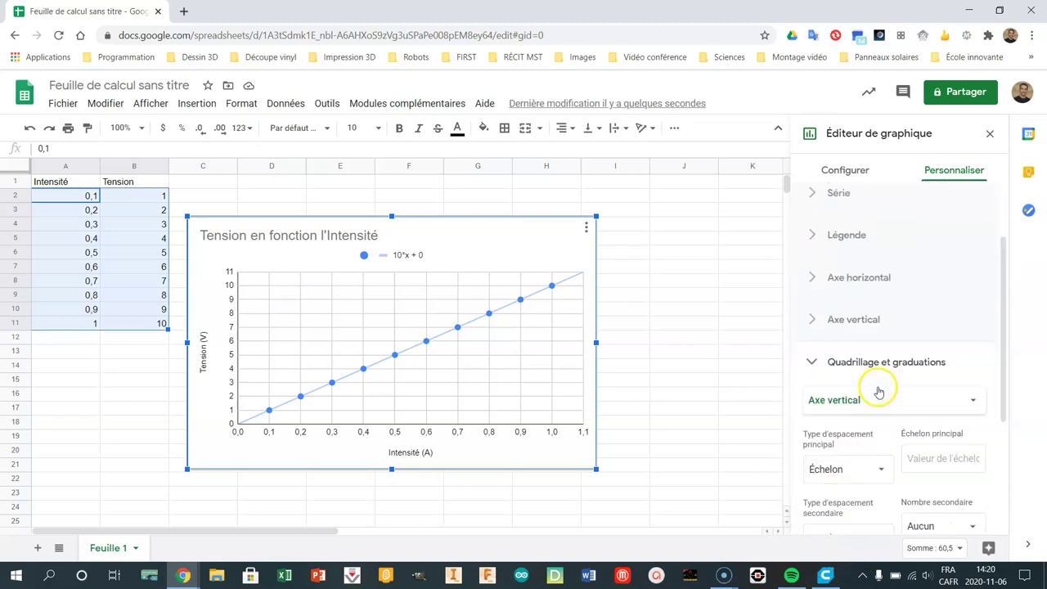
pyautogui.scroll(-1, 896, 401)
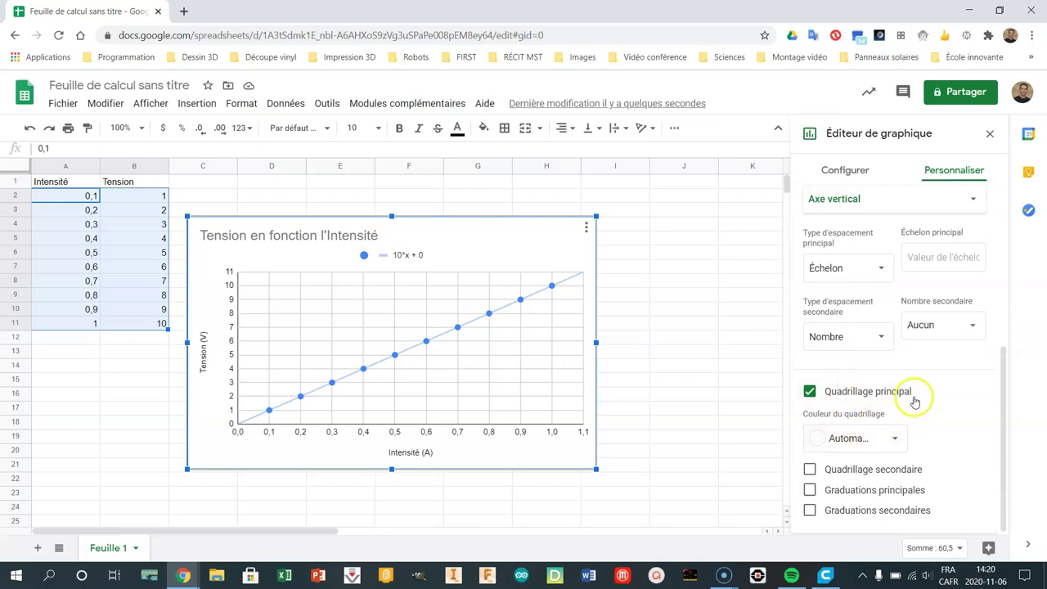
pyautogui.click(810, 471)
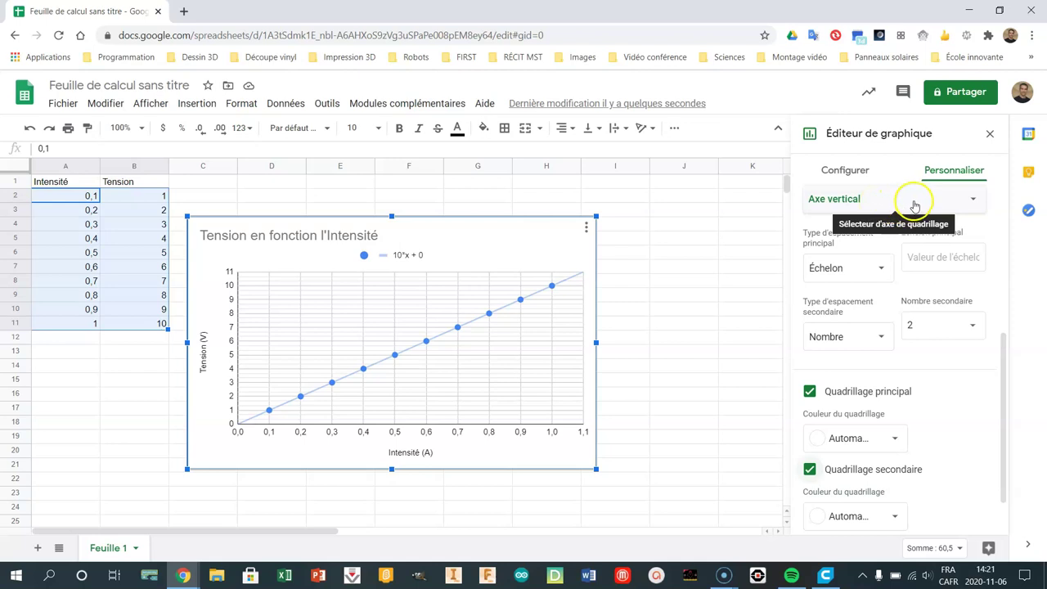
# - Give the horizontal axis minor gridlines with count 1, and remove its major gridlines
pyautogui.click(914, 202)
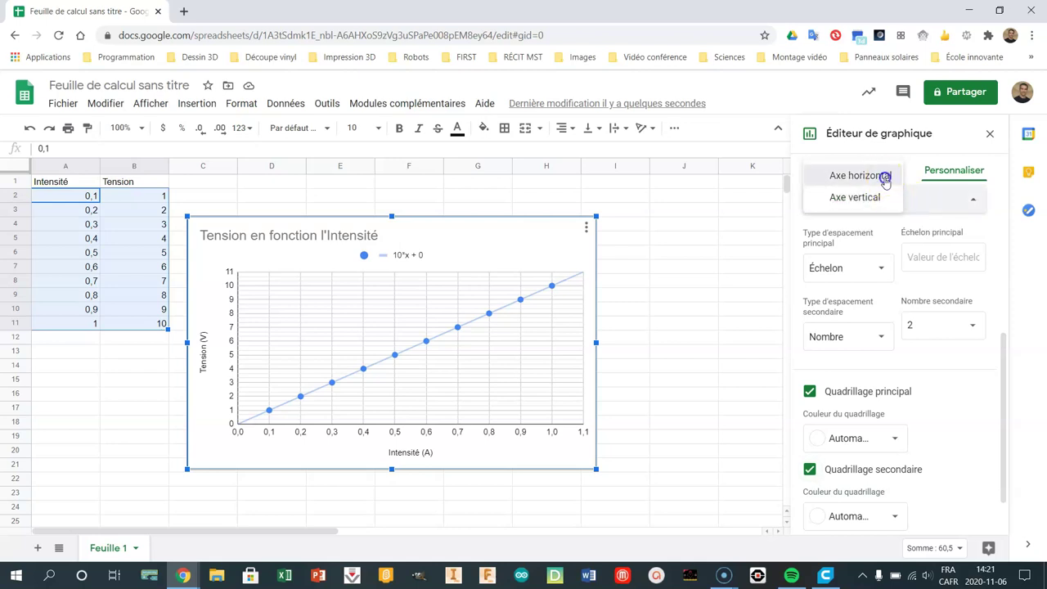
pyautogui.click(885, 178)
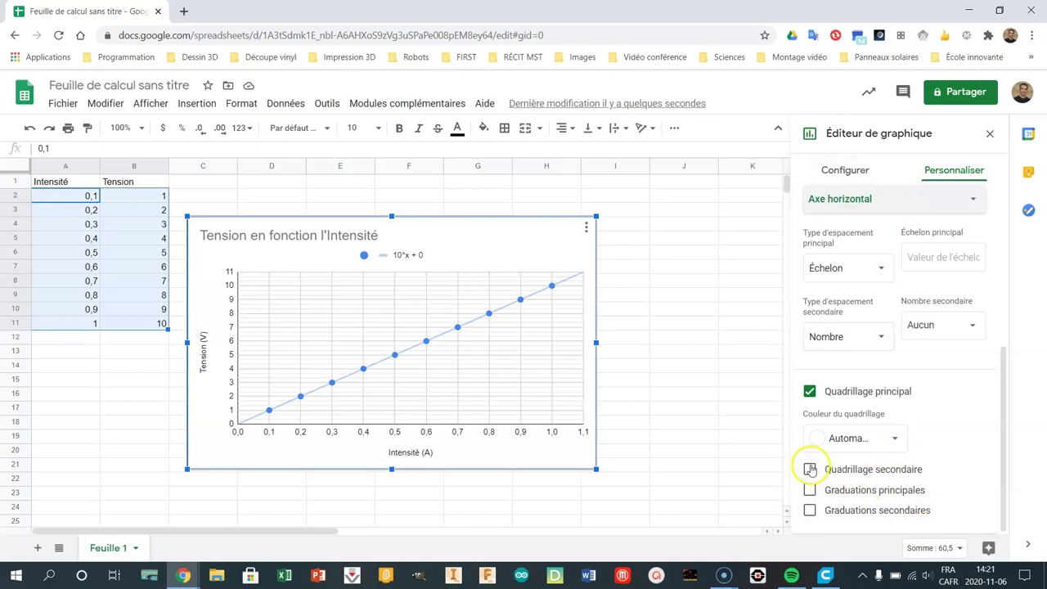
pyautogui.click(810, 468)
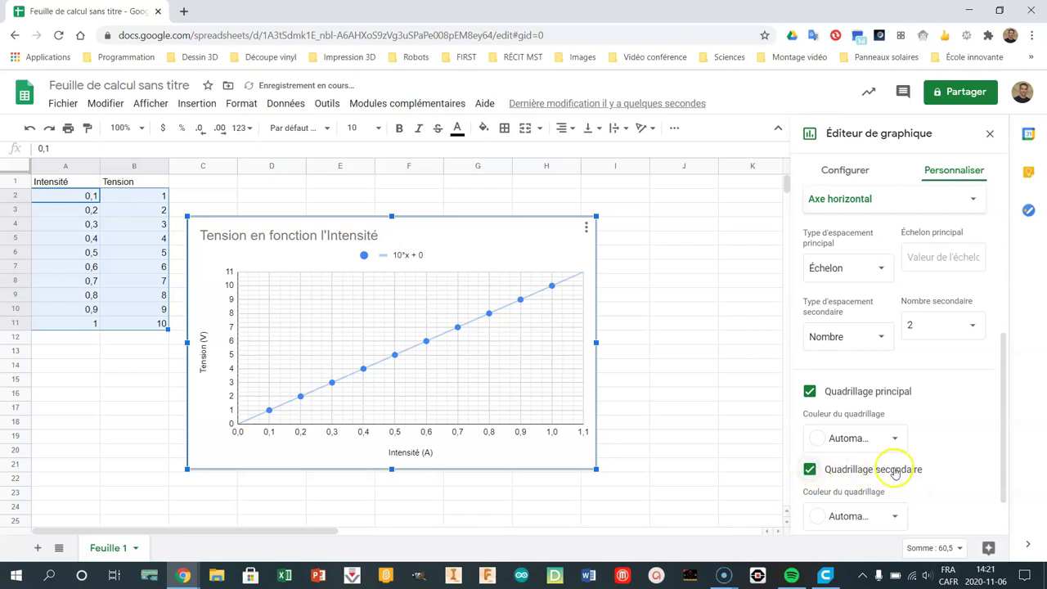
pyautogui.click(916, 325)
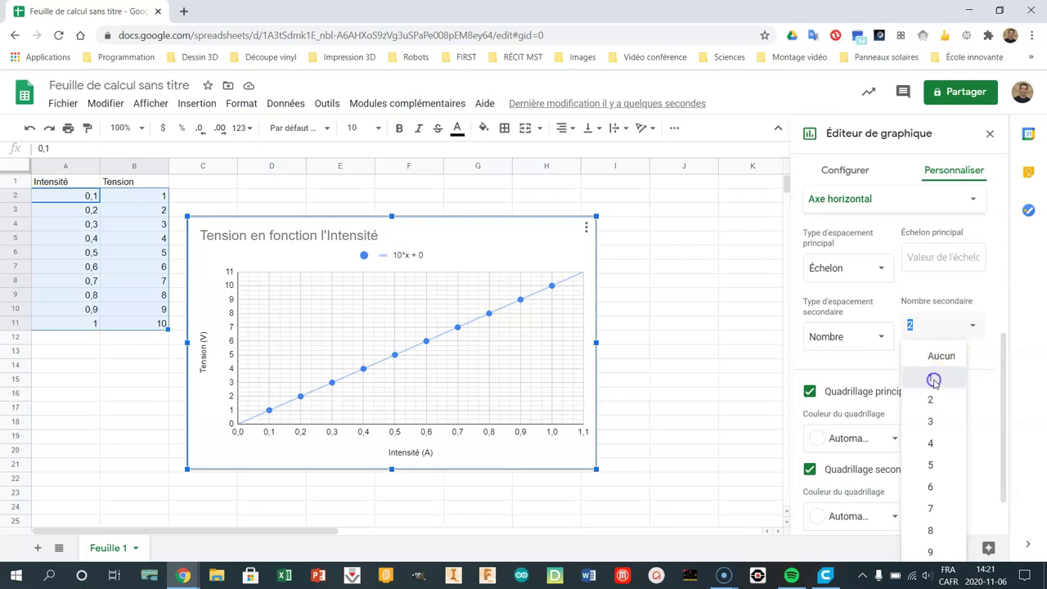
pyautogui.click(932, 378)
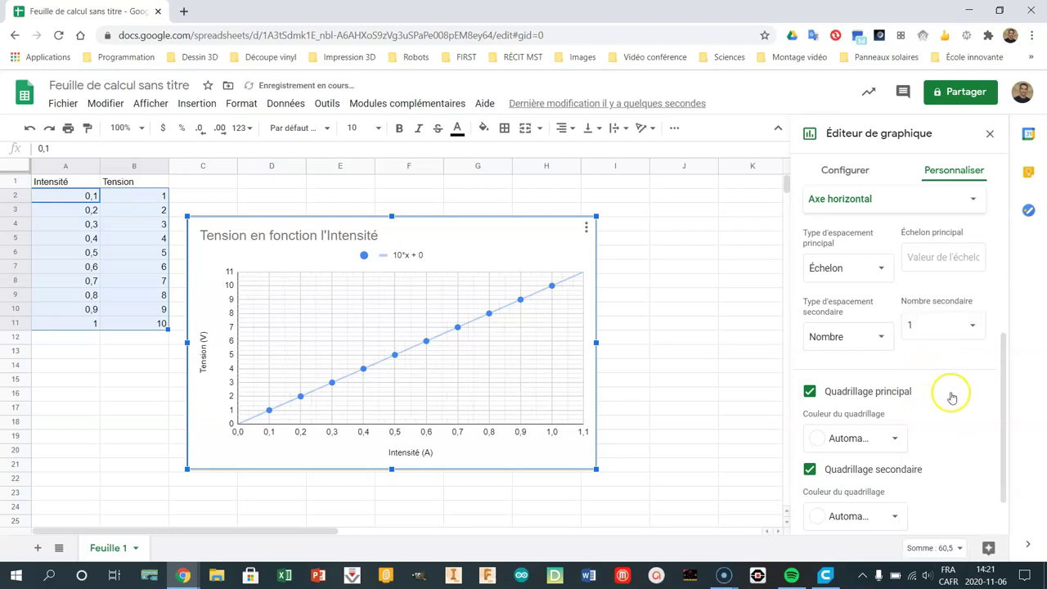
pyautogui.click(950, 392)
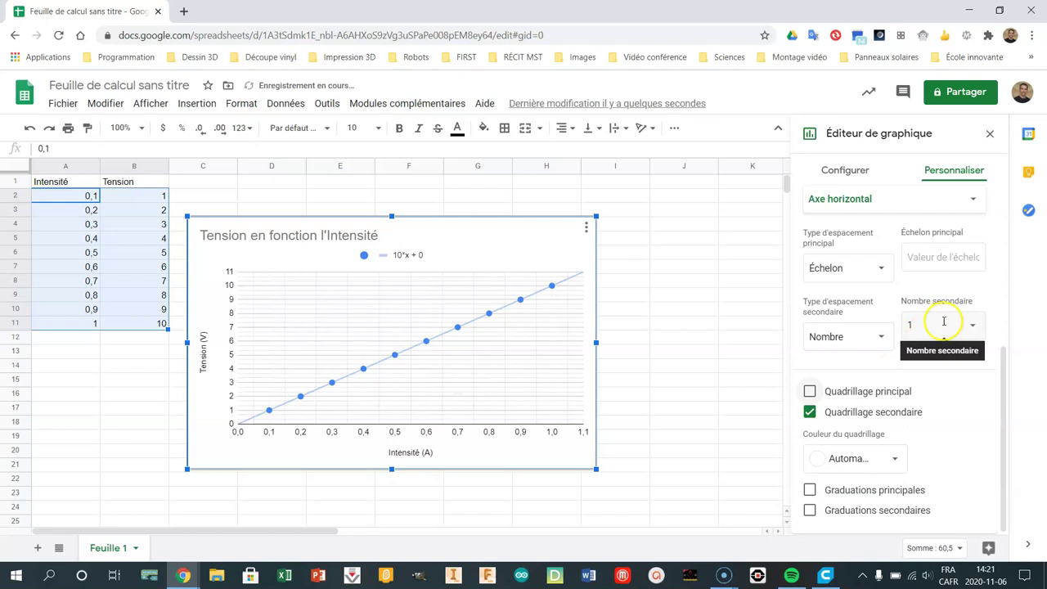